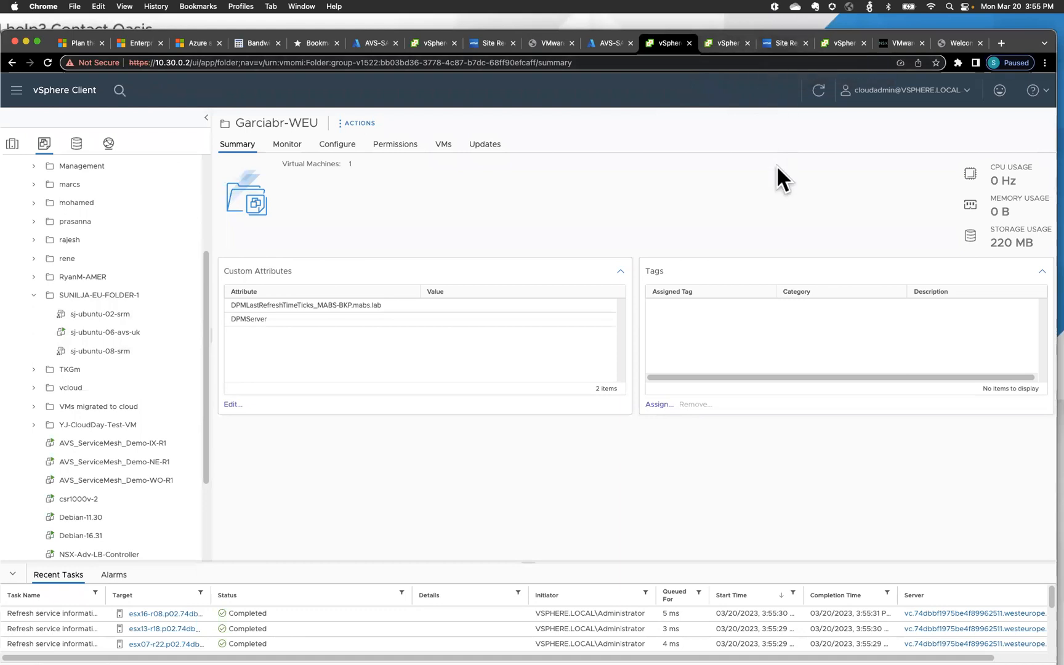
- Review the incoming replications in VMware Site Recovery
click(787, 45)
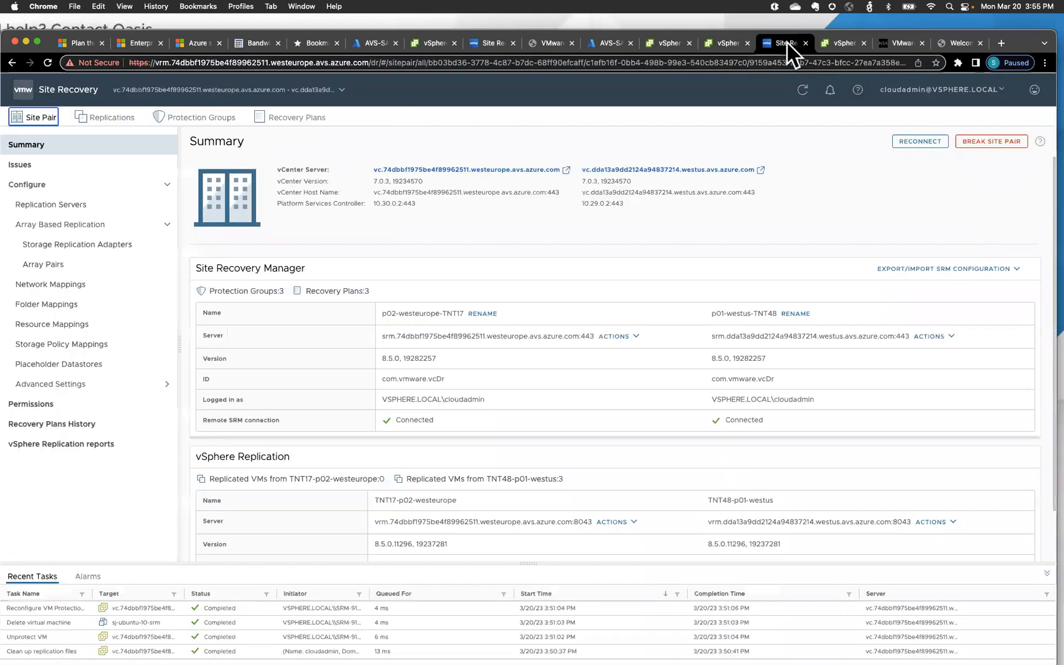
scroll(584, 303, down, 1)
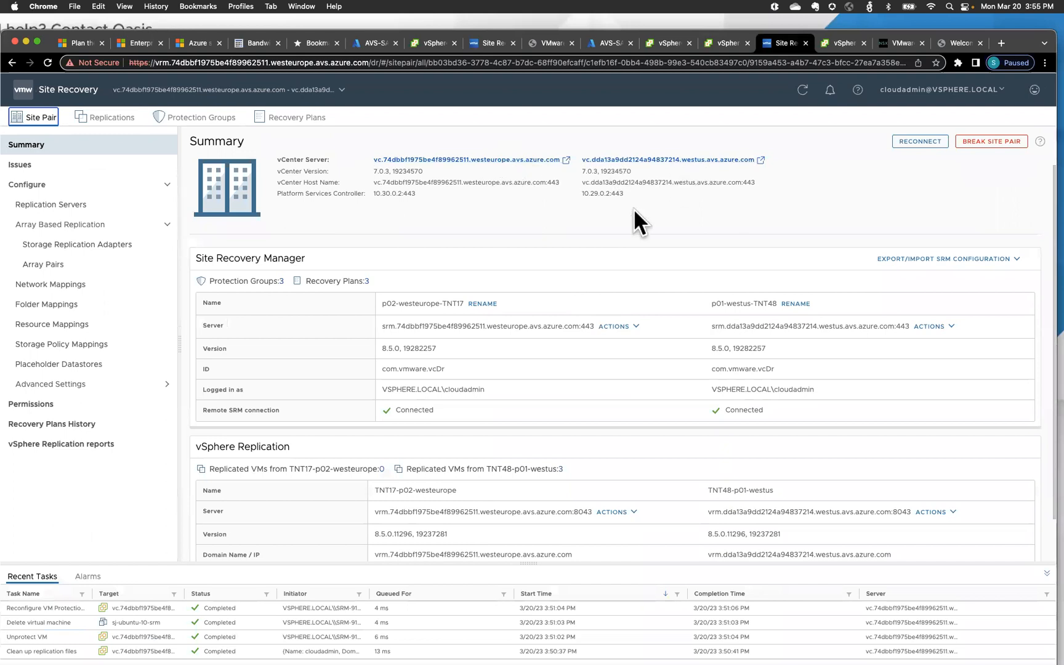
scroll(584, 336, down, 2)
scroll(584, 334, up, 2)
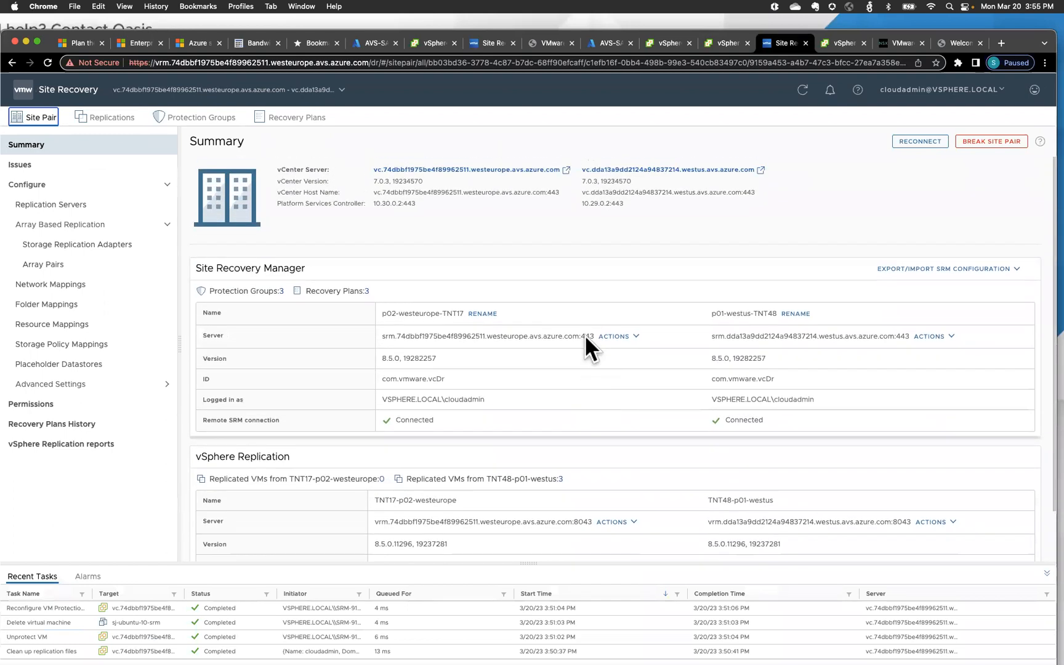
click(114, 119)
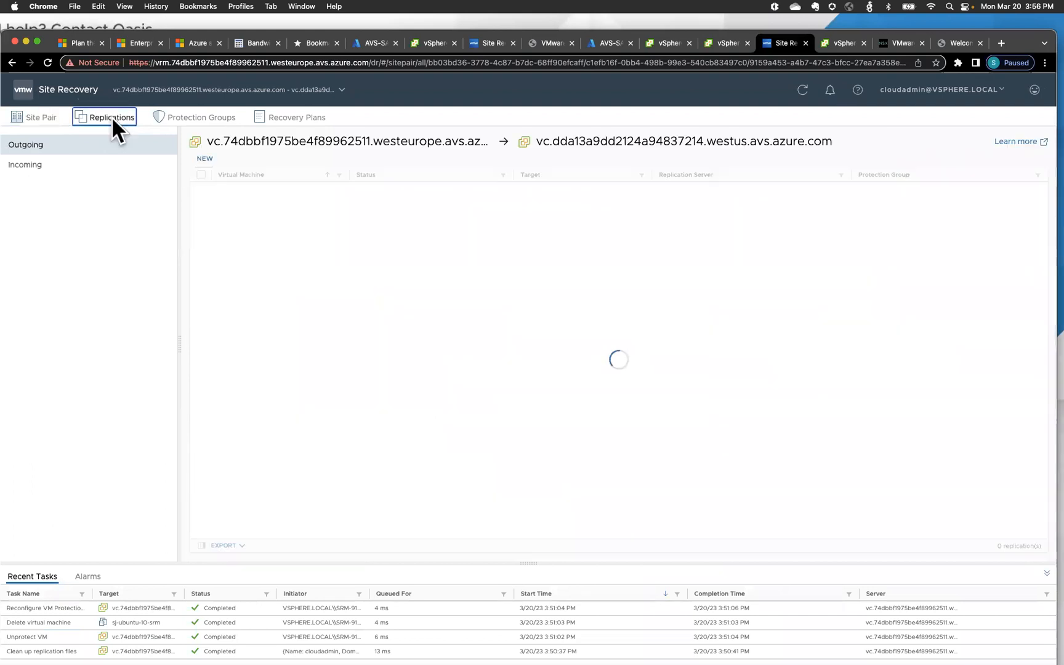
click(68, 166)
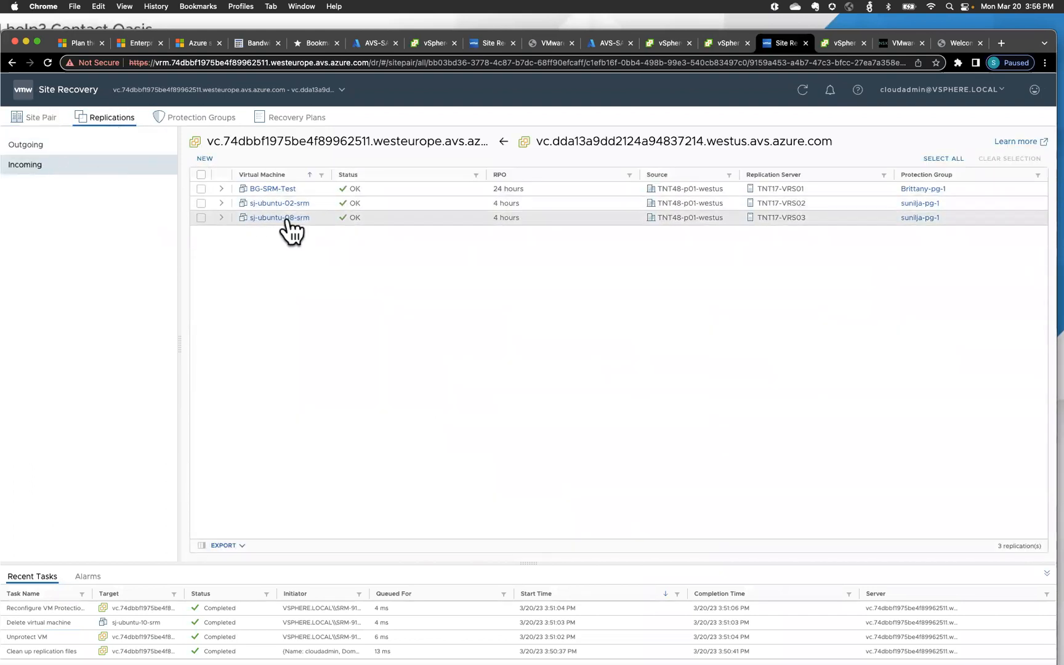
- Check the two VMs in protection group sunilja-pg-1, then list the recovery plans
click(215, 119)
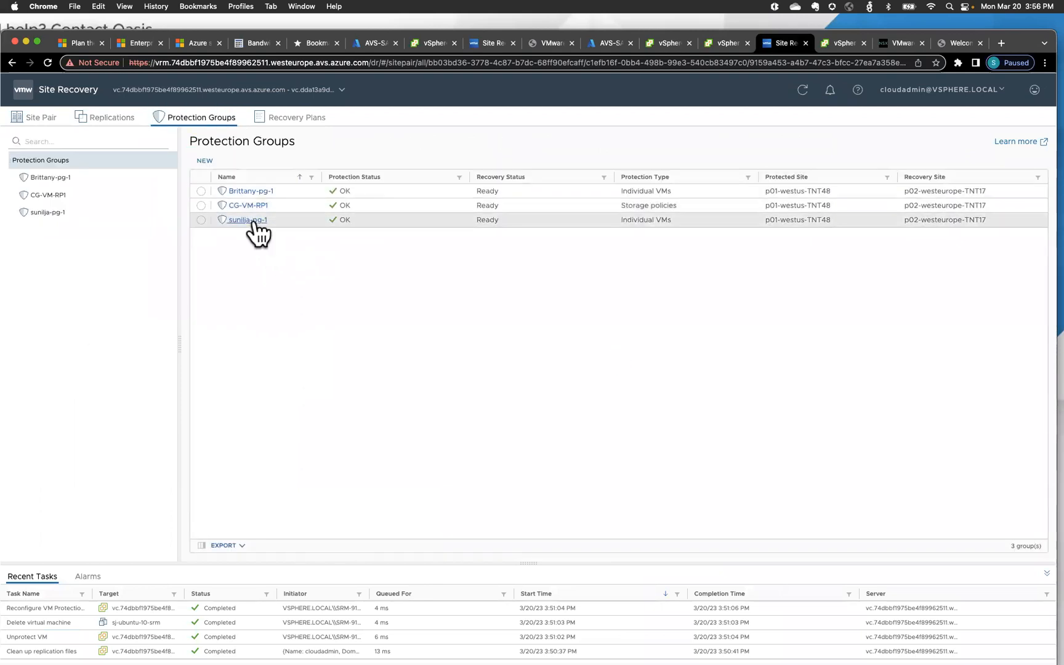
click(253, 221)
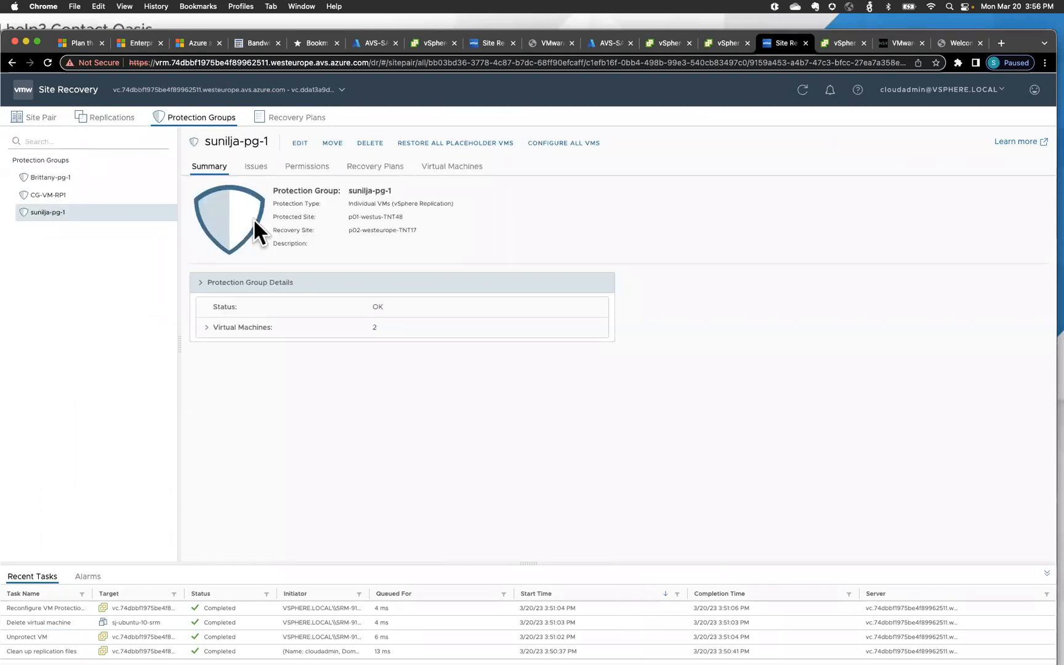
click(373, 330)
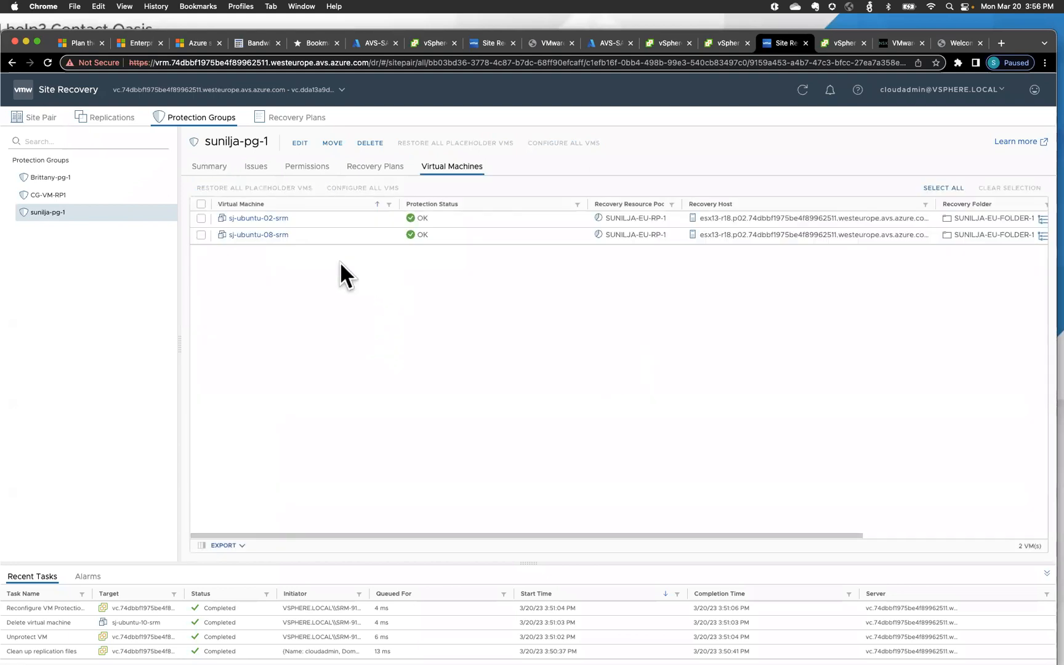
click(300, 114)
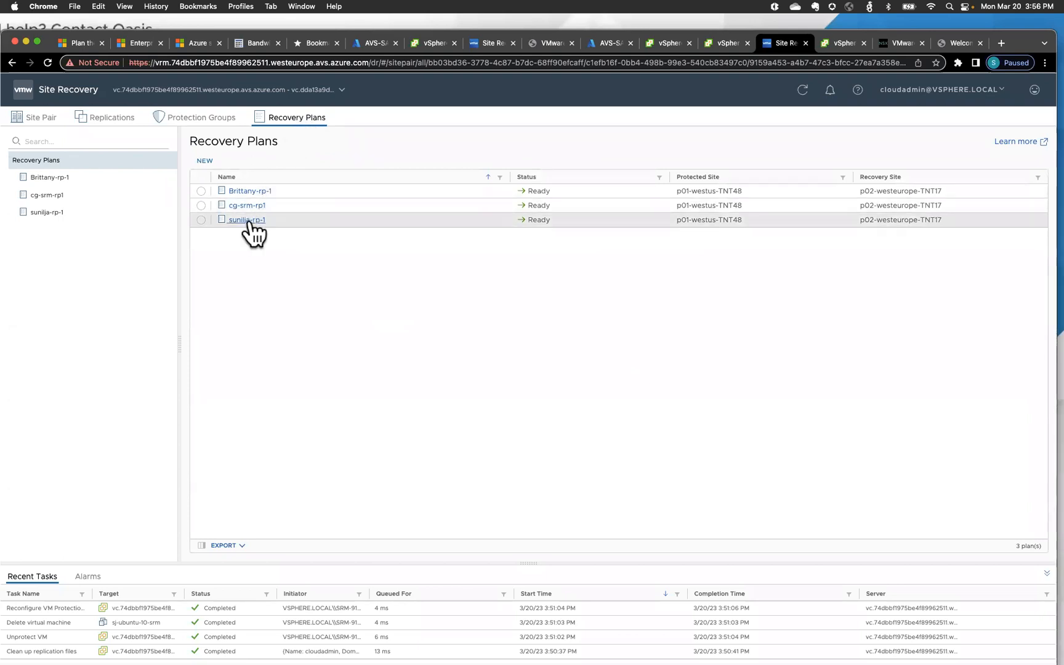
- Run plan sunilja-rp-1 as a disaster recovery, acknowledging the permanent-change warning
click(249, 220)
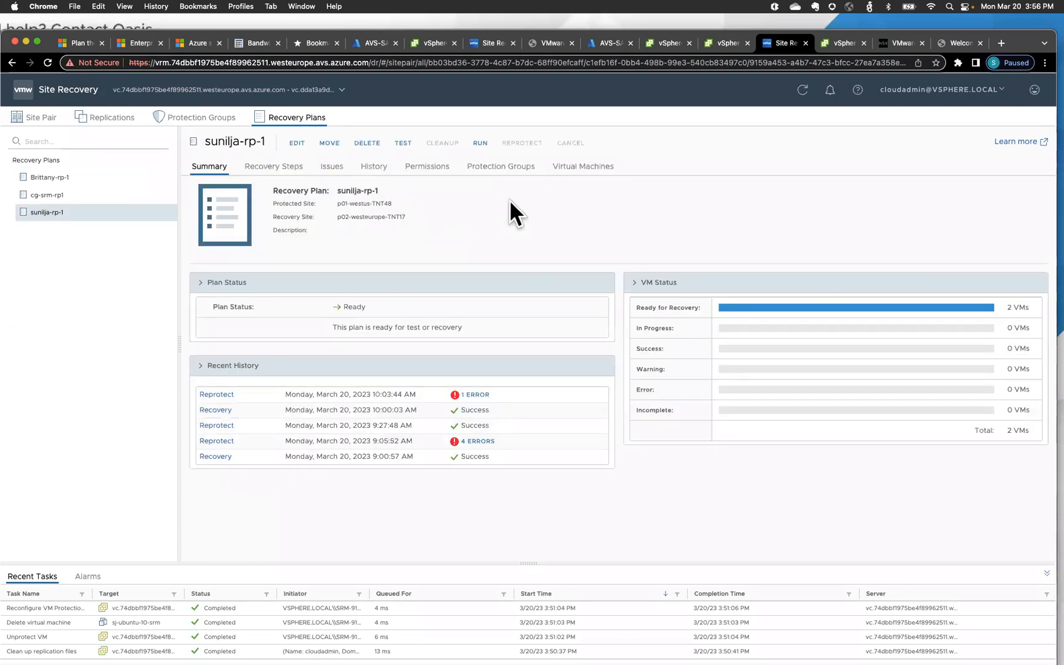
click(582, 168)
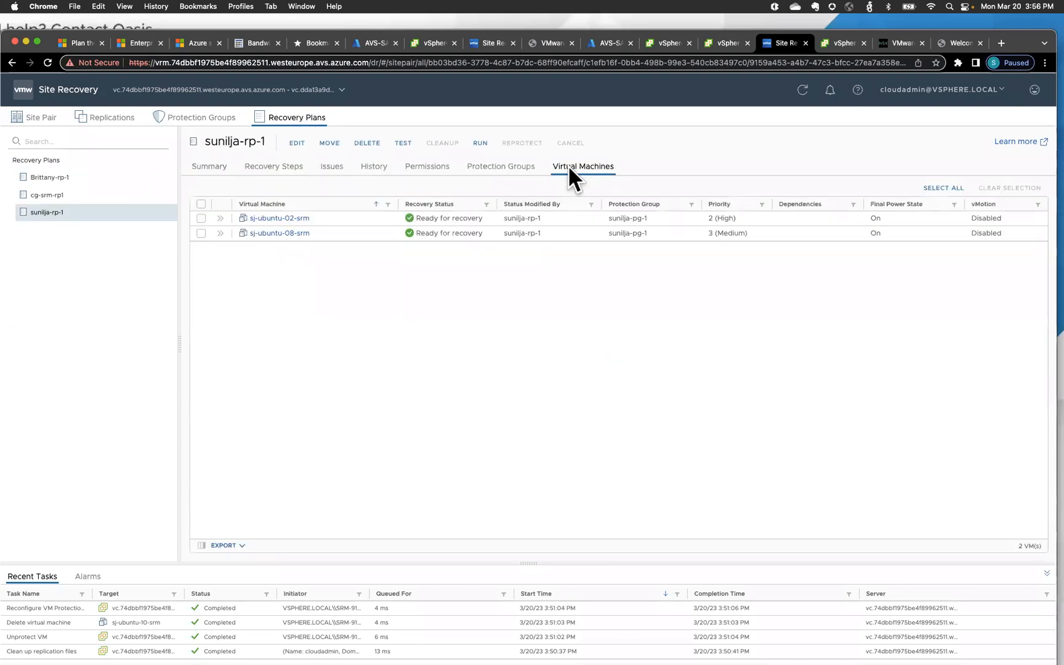
click(480, 143)
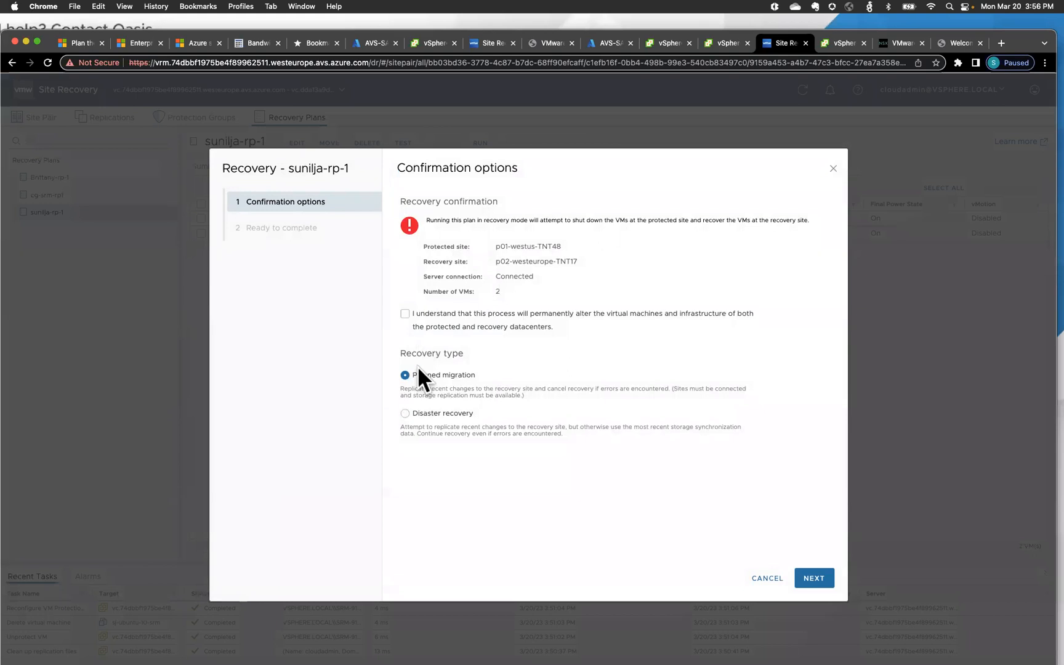
click(406, 413)
click(406, 315)
click(814, 579)
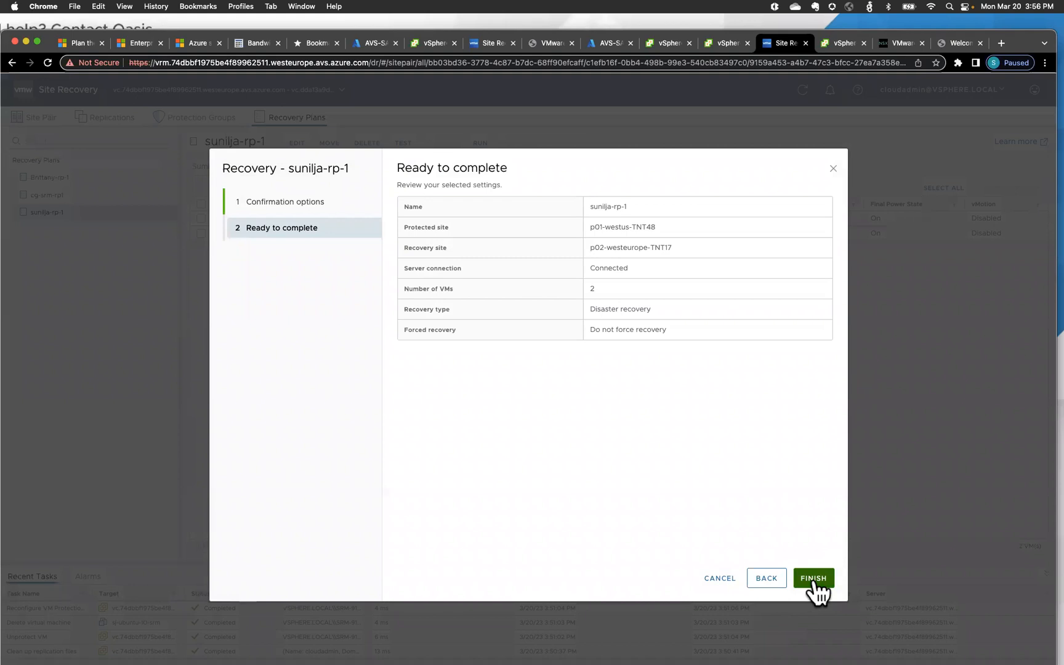
click(814, 579)
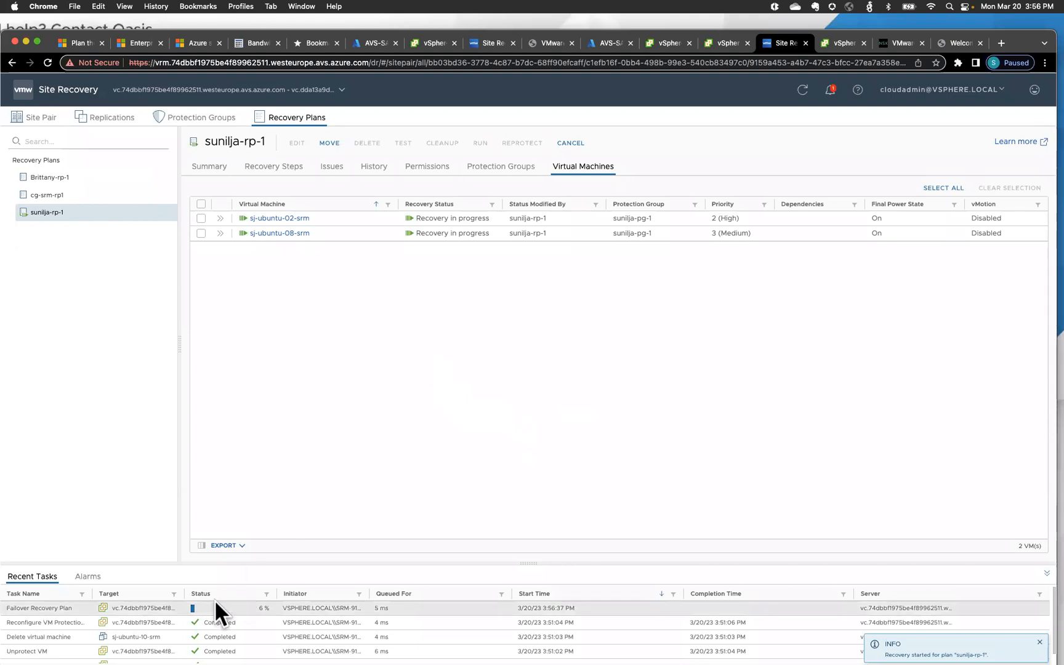
- Watch the sunilja-rp-1 recovery steps, with steps 15 and 16 expanded, until Recovery complete
click(273, 168)
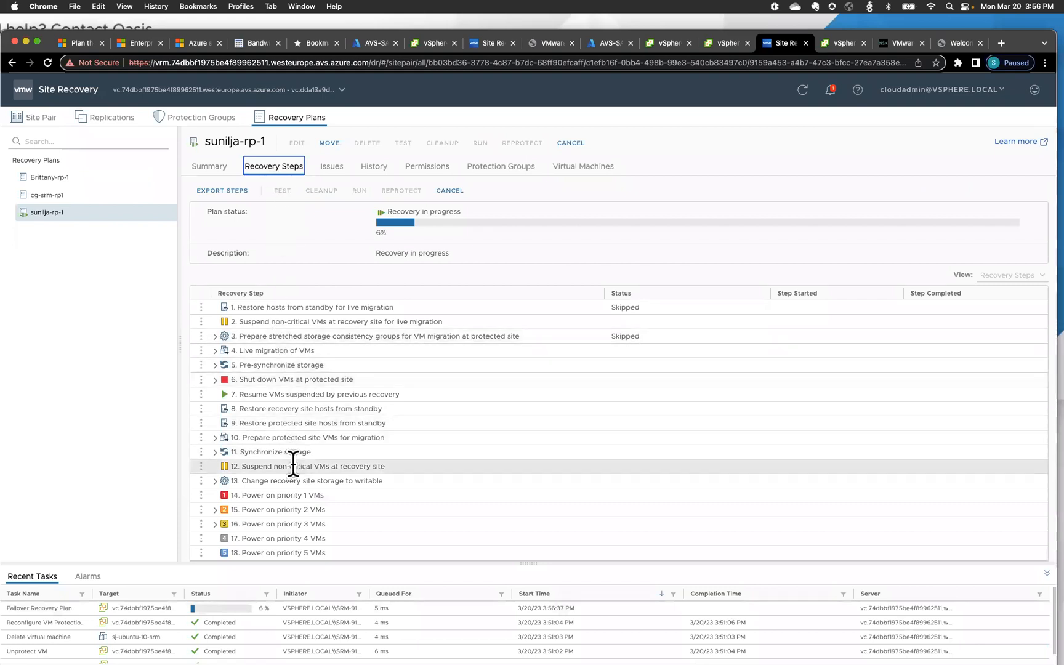
click(215, 510)
scroll(365, 465, down, 1)
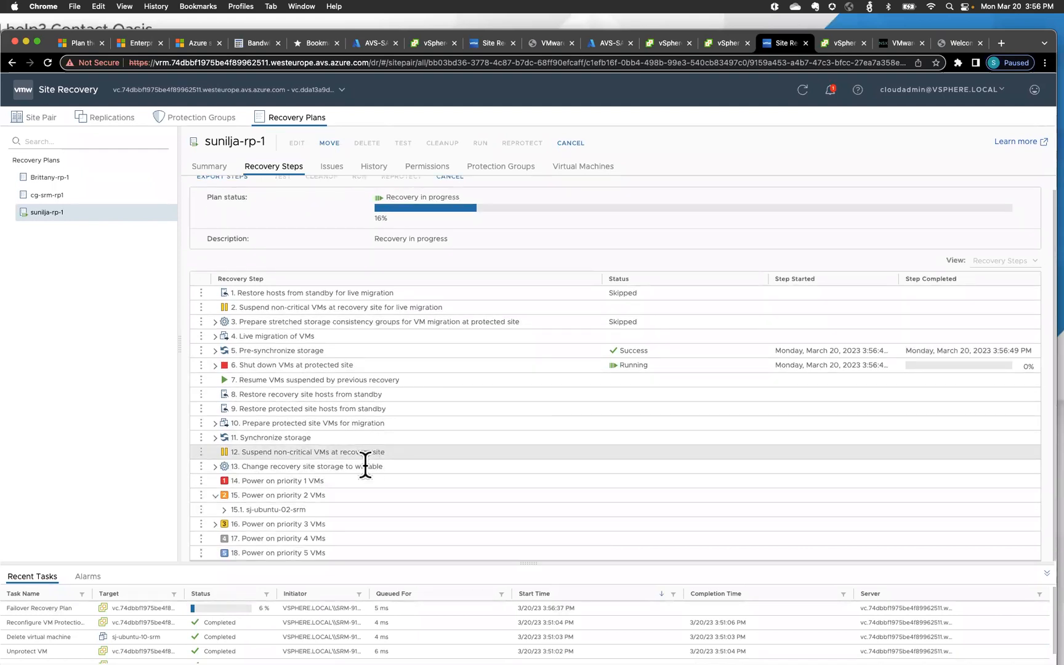
click(215, 524)
scroll(387, 493, down, 1)
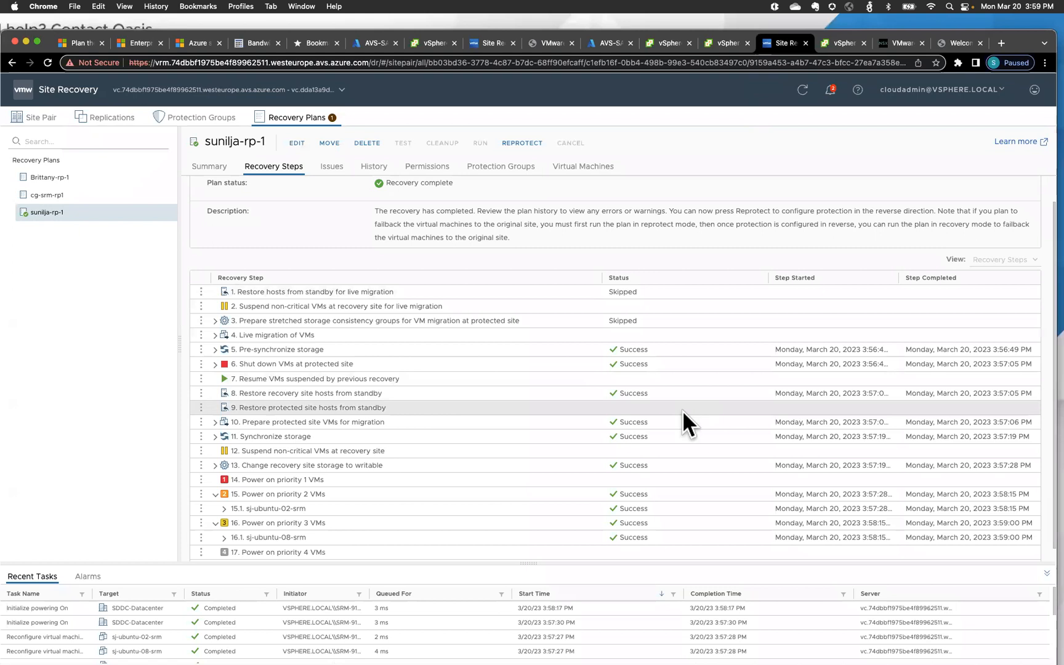
scroll(683, 410, up, 1)
scroll(683, 417, down, 1)
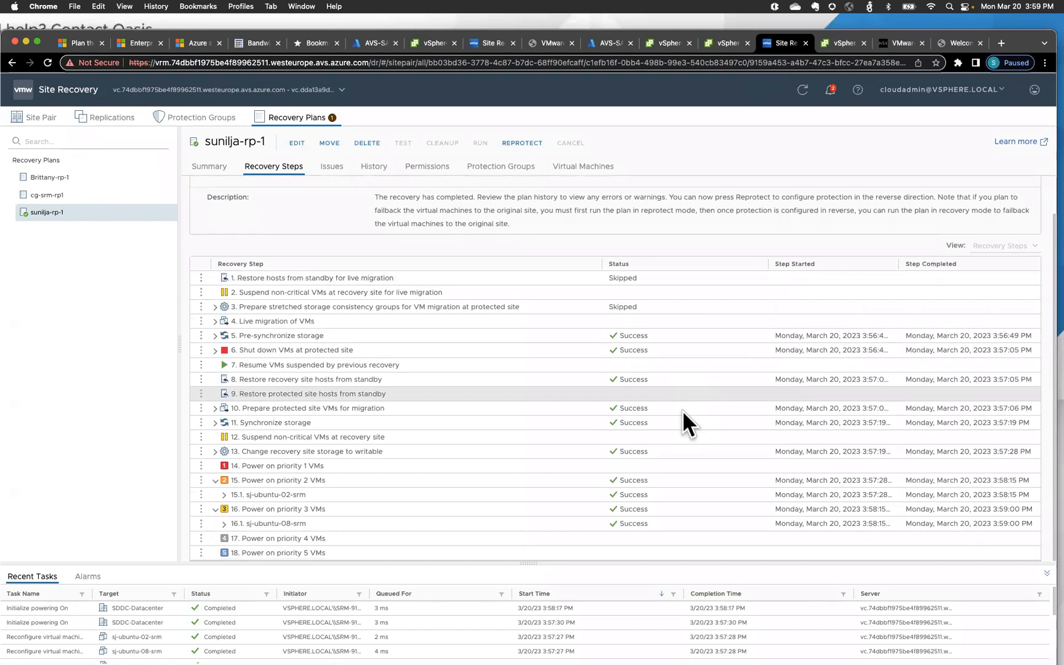
scroll(682, 410, up, 2)
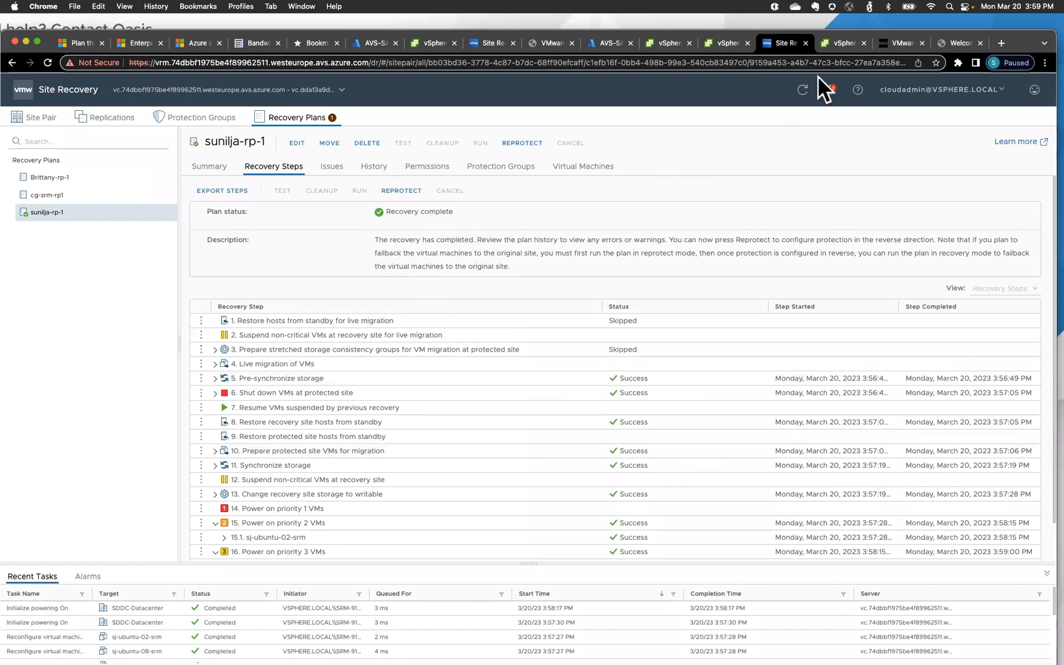
click(840, 43)
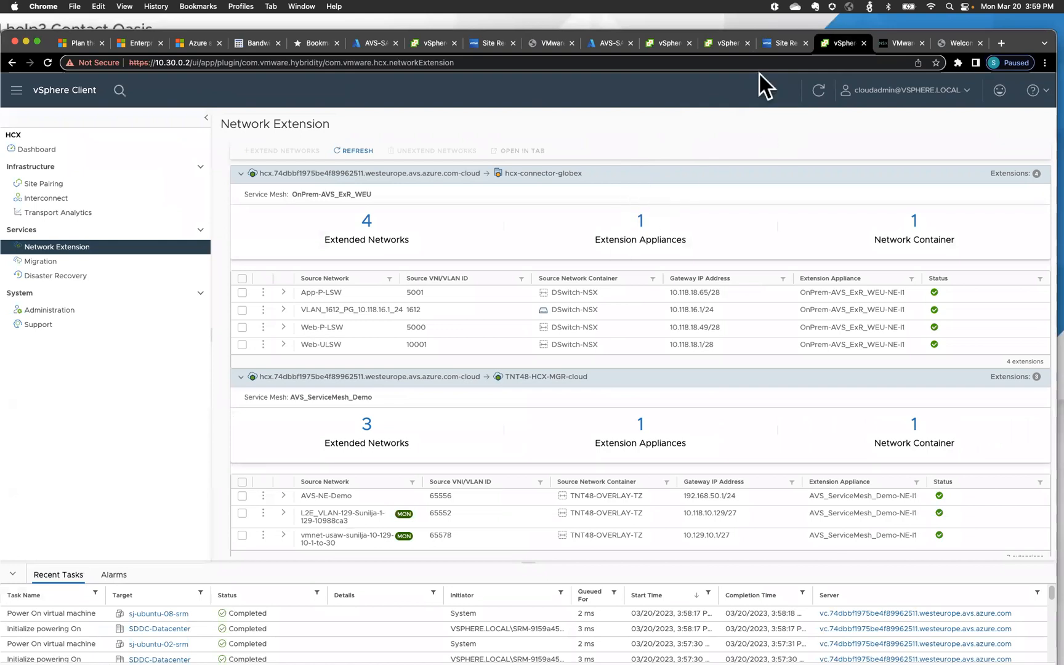
- Launch a web console from the sj-ubuntu-02-srm VM summary
click(667, 50)
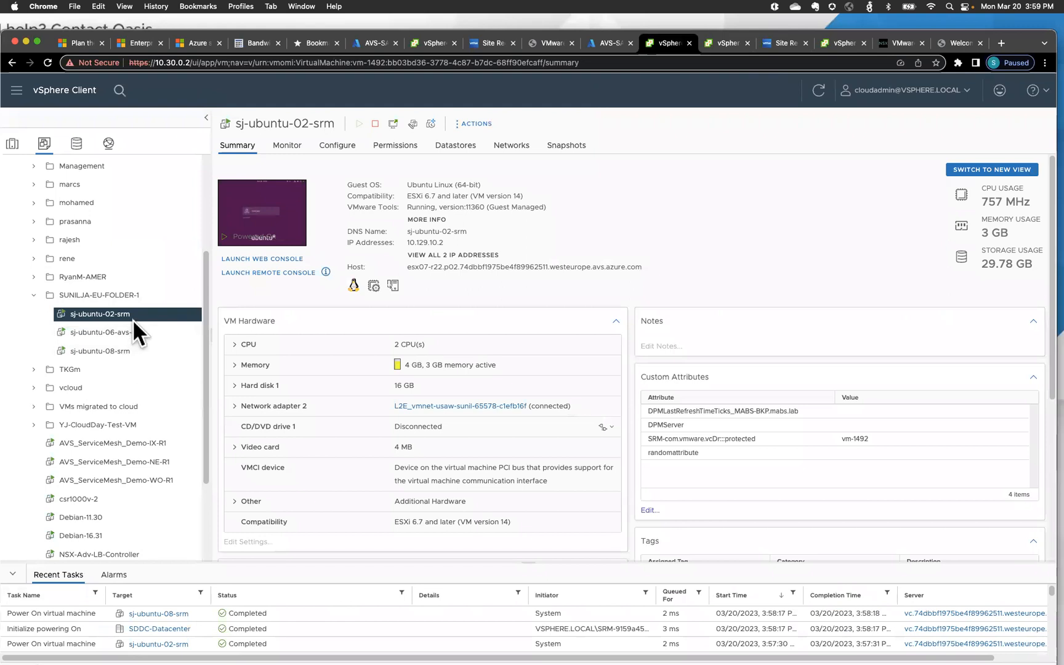
click(269, 259)
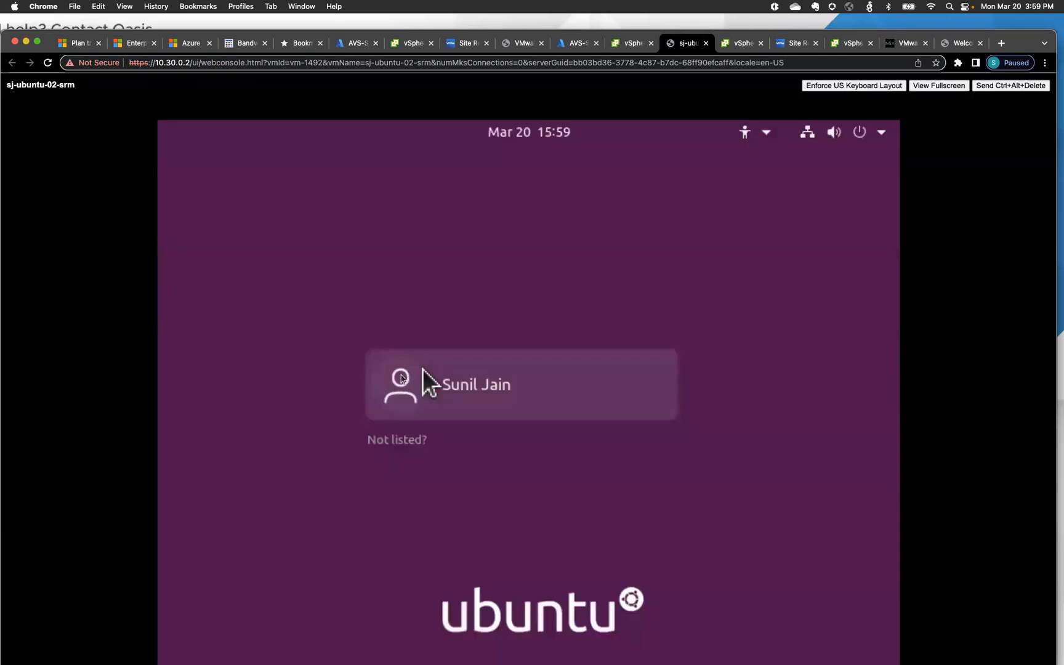
- Log in to the Ubuntu VM with the user account's password
click(506, 401)
text(********)
key(Return)
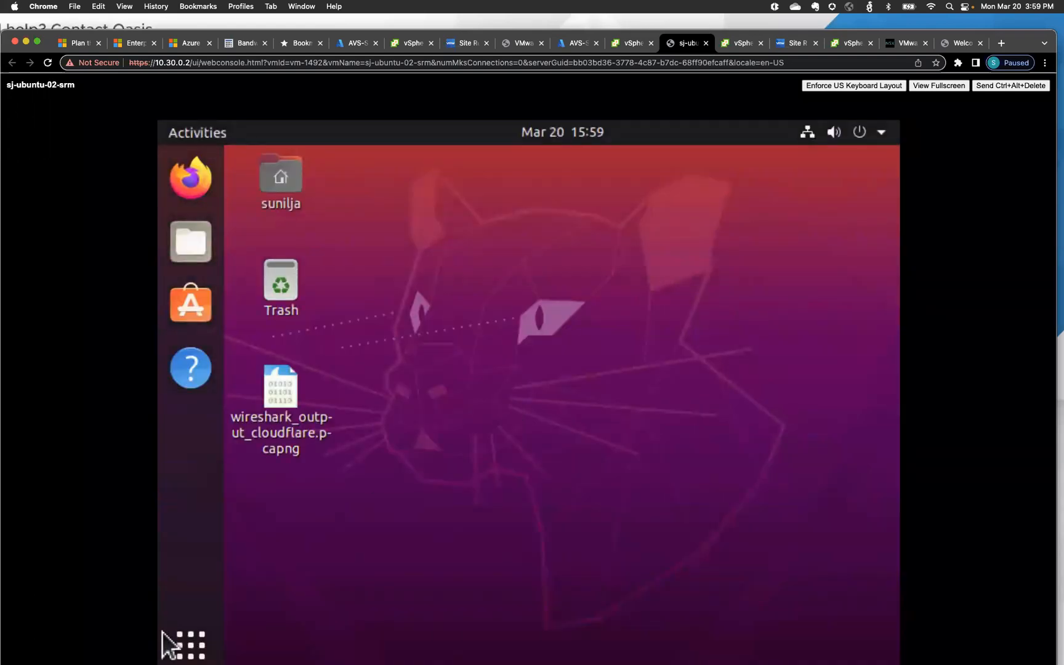
- In a terminal, run ip a and ping 10.129.10.8 to confirm 0% packet loss
click(189, 644)
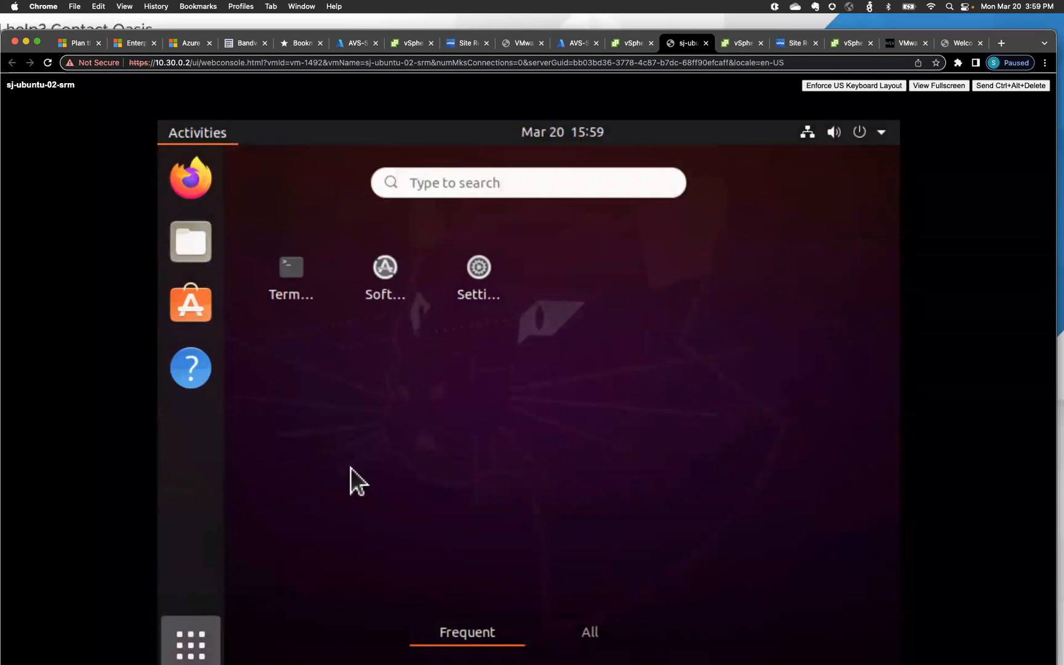
click(292, 275)
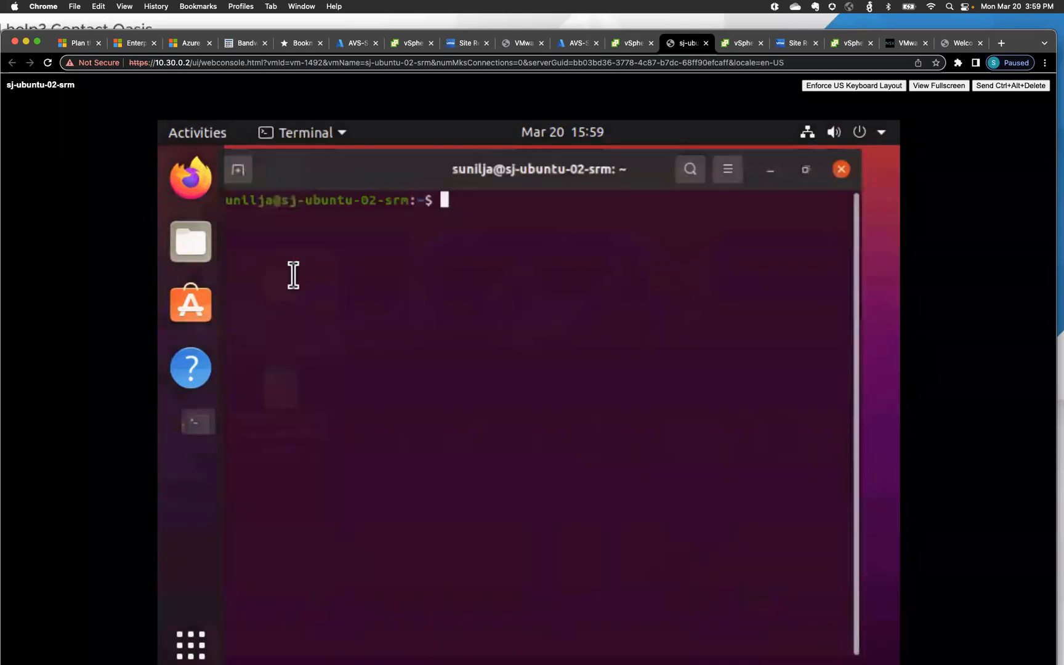
text(ip a)
key(Return)
text(ping )
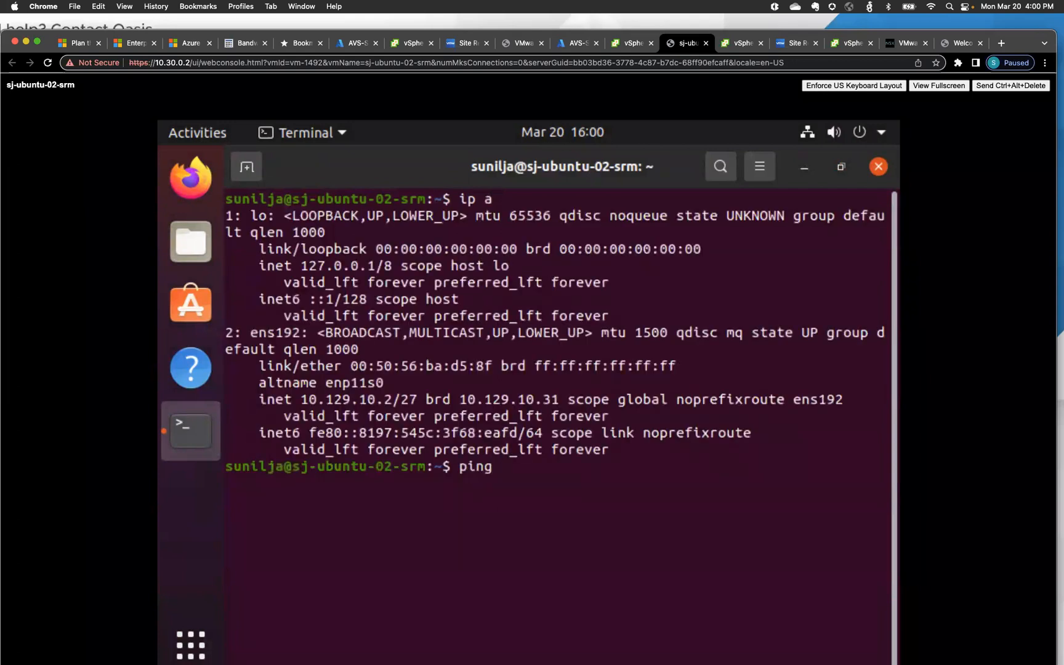
text(10.129.10.8)
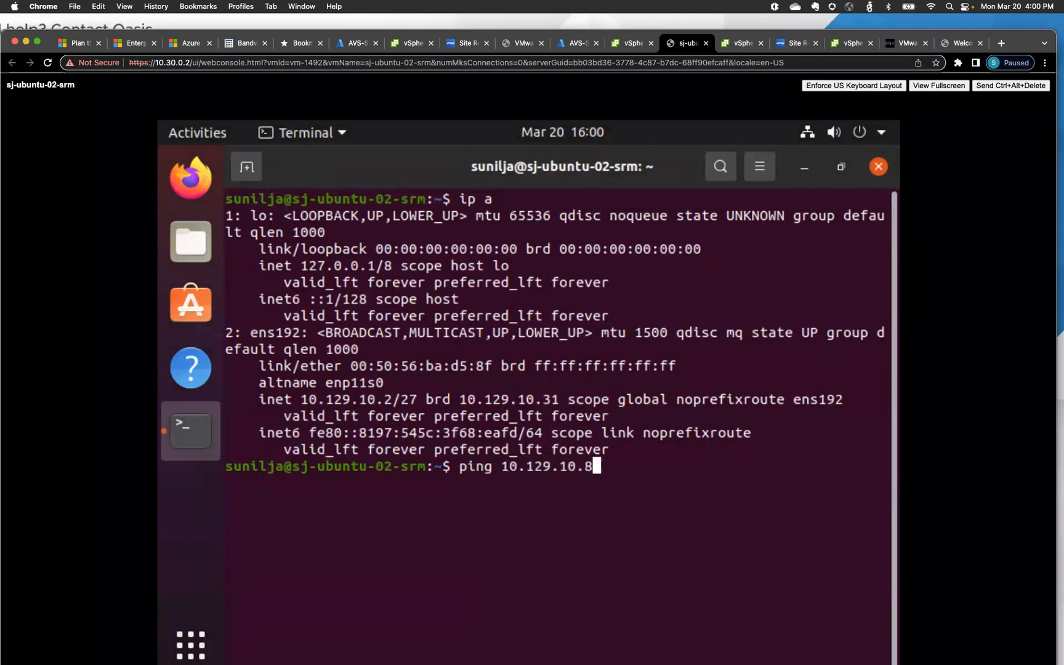
key(Return)
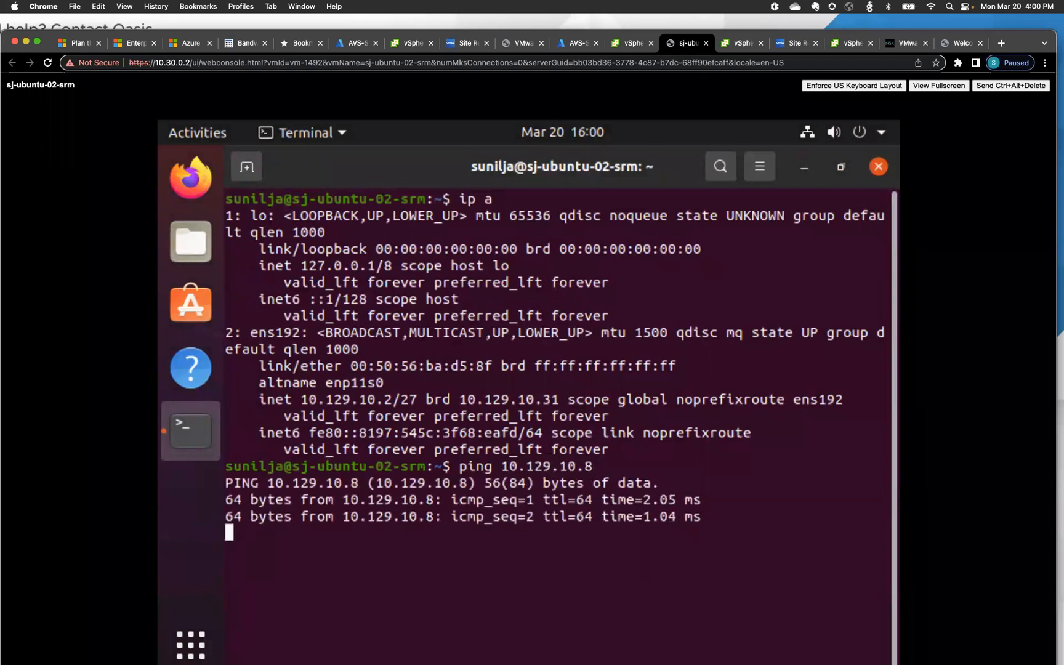
key(ctrl+c)
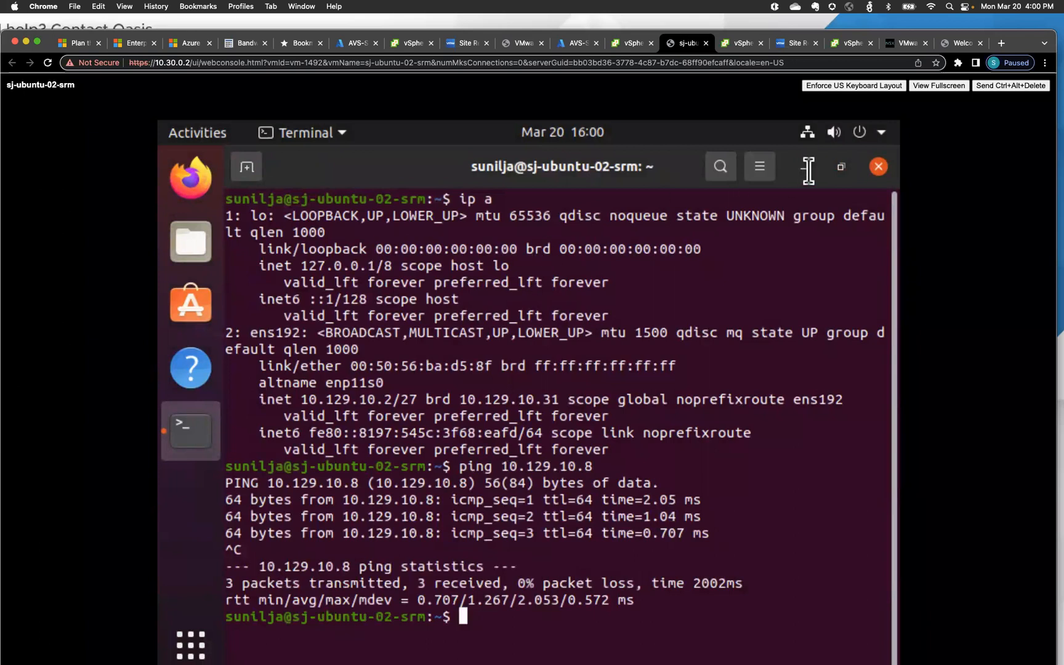
- Return to the vSphere Client tab showing HCX Network Extension
click(743, 48)
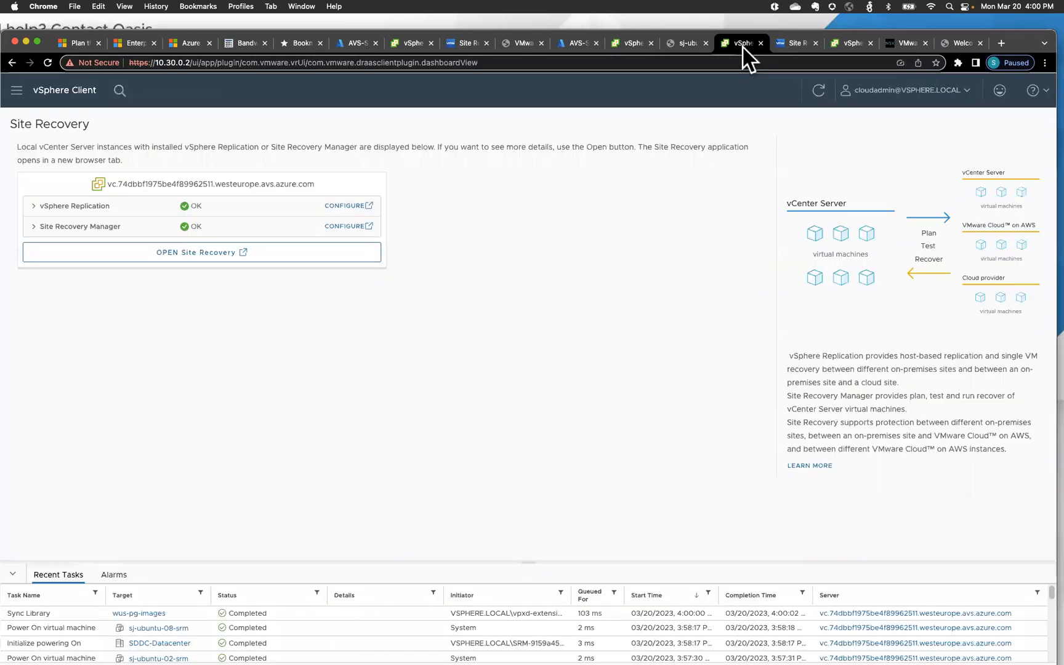
click(803, 44)
click(853, 45)
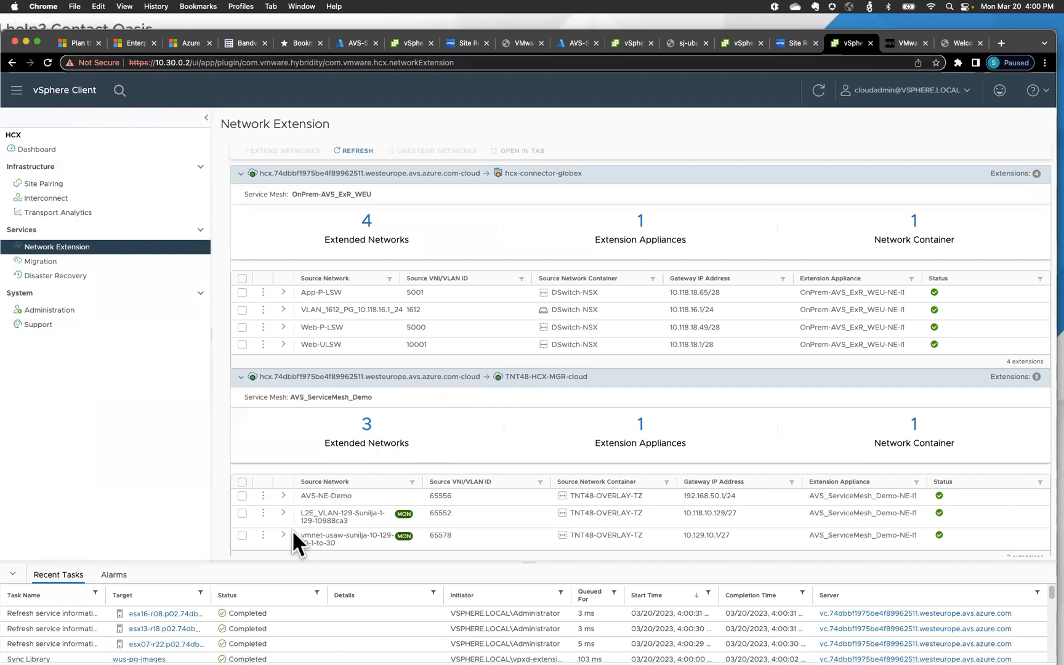
- Select the vmnet-usaw-sunilja-10-129-10-1-to-30 row in the AVS_ServiceMesh_Demo table
click(242, 535)
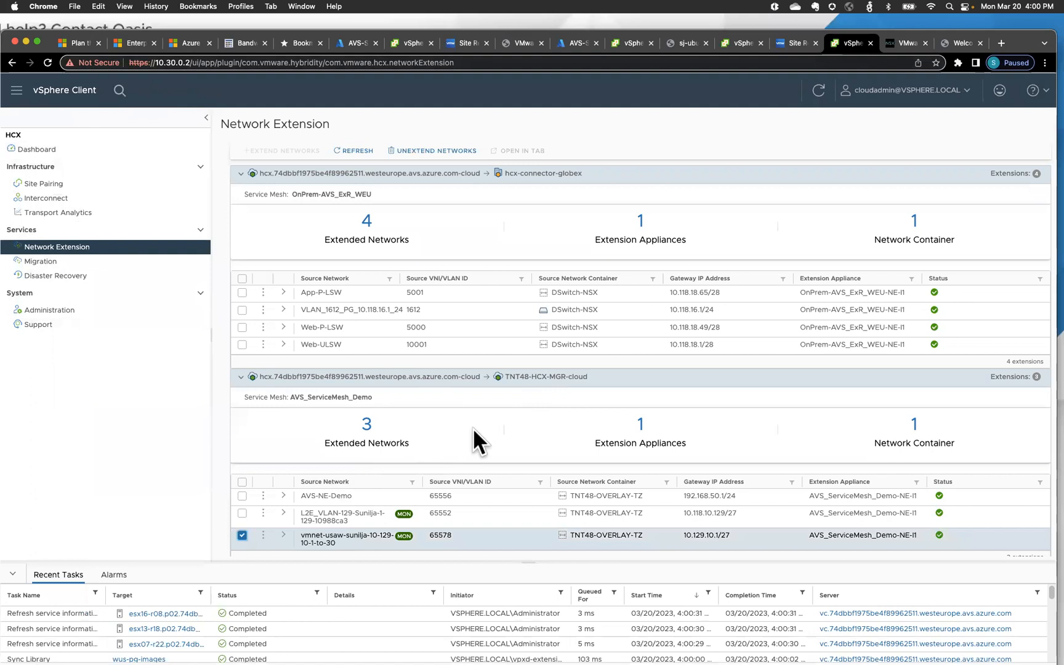
scroll(482, 431, down, 1)
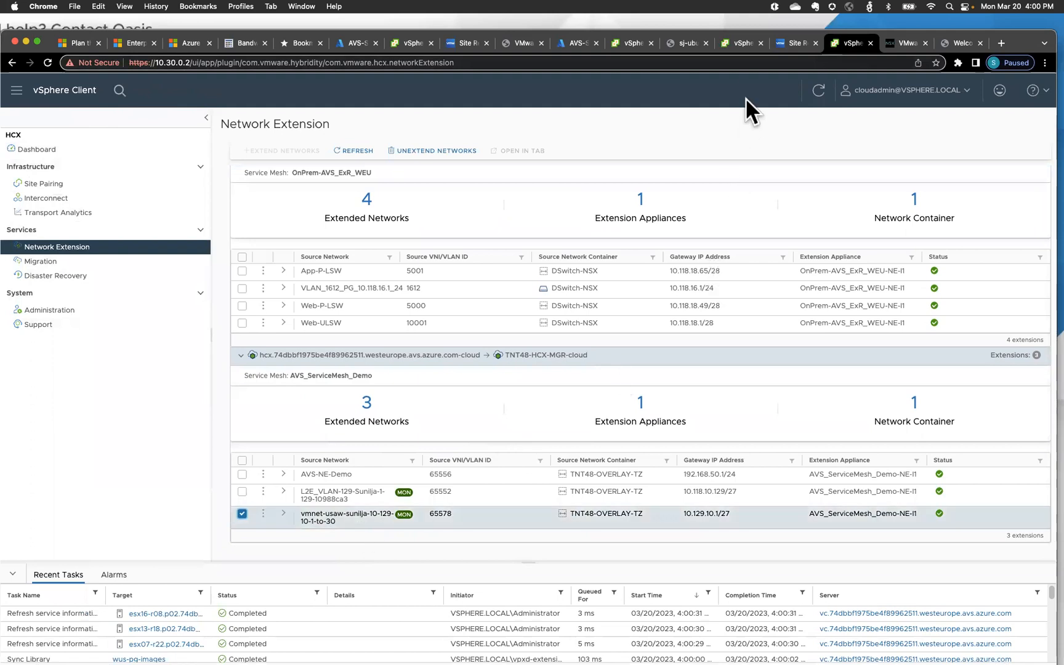
click(741, 48)
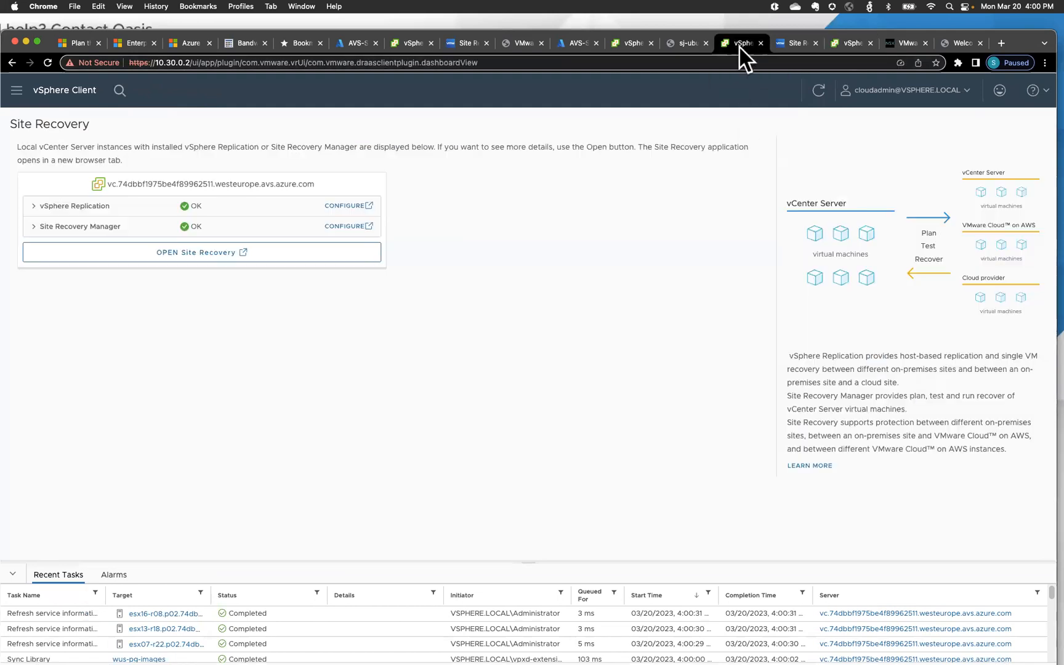
click(677, 49)
click(634, 47)
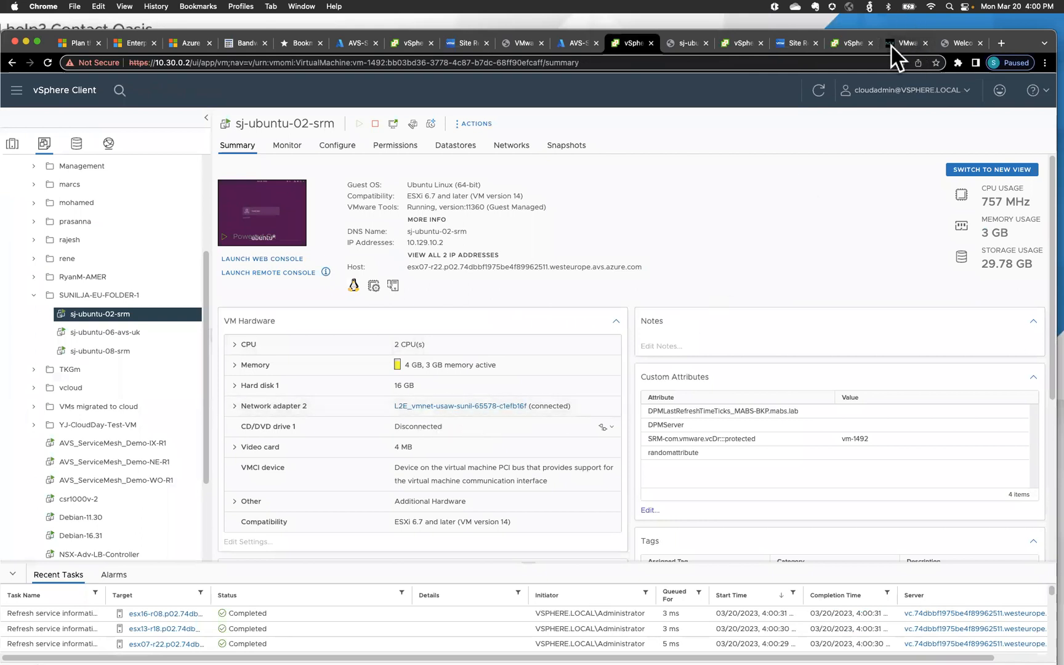
click(853, 44)
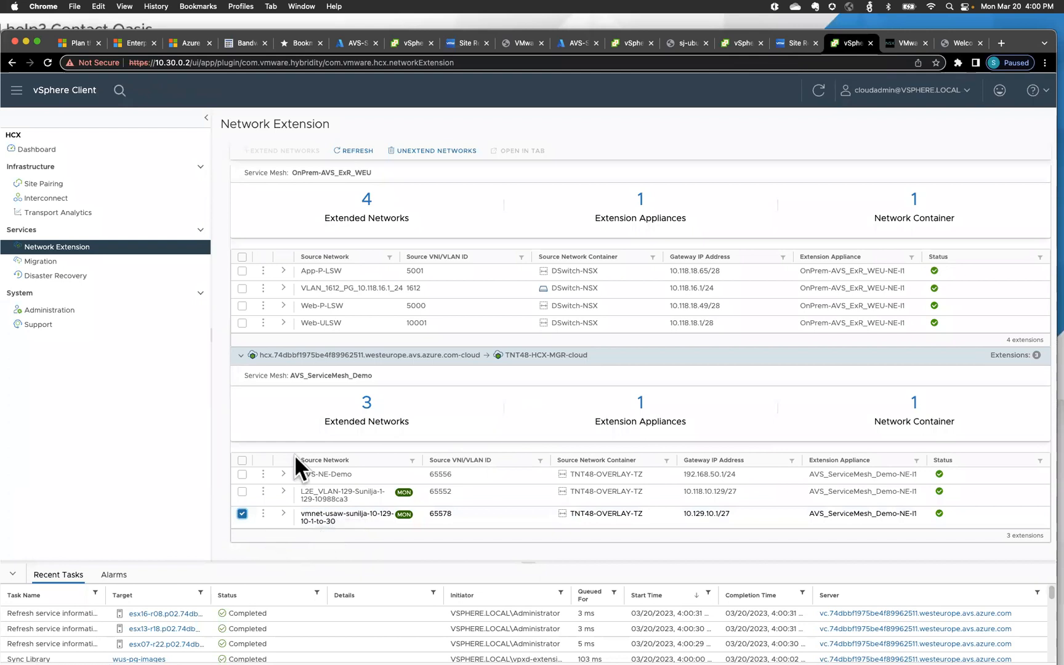
- Unextend vmnet-usaw-sunilja-10-129-10-1-to-30, keeping it connected to the cloud edge gateway
click(432, 151)
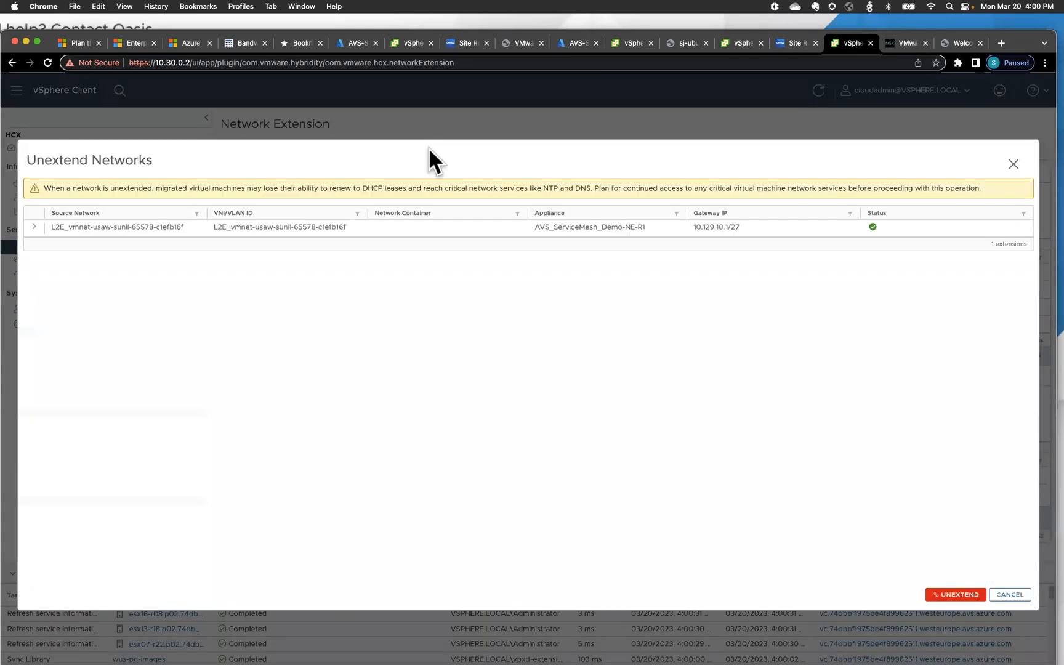
click(34, 227)
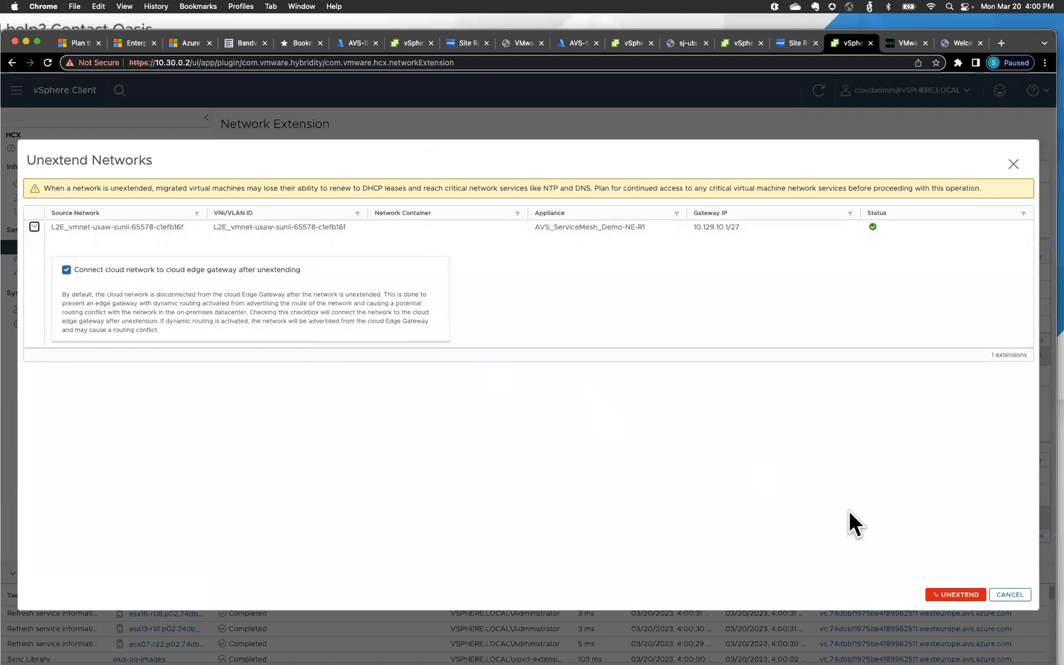
click(956, 597)
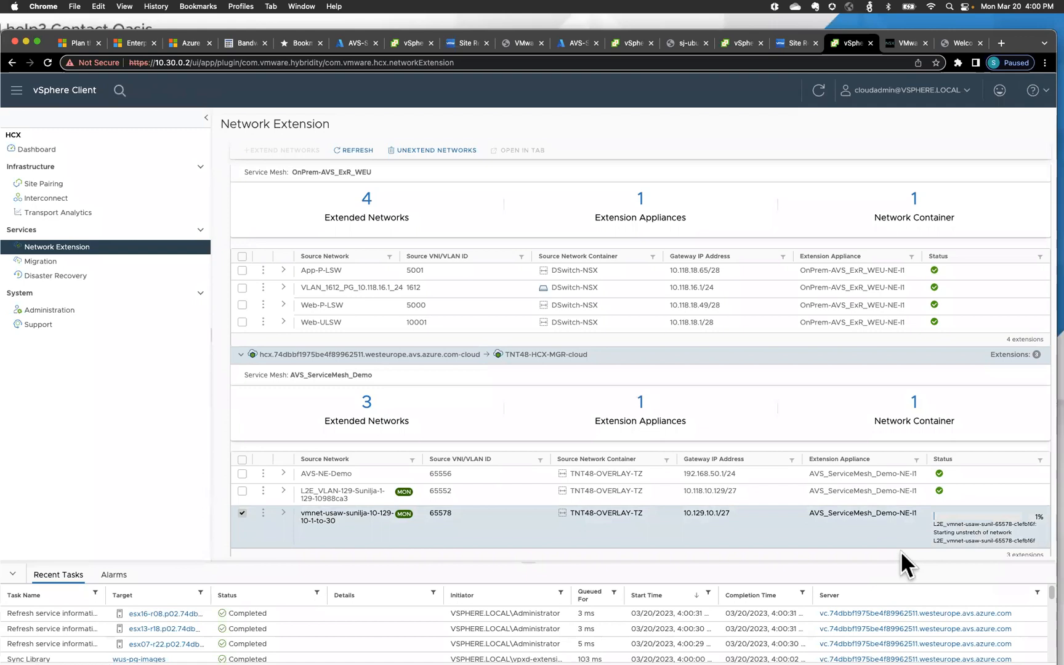
- Enter the username 'admin' on the NSX-T Manager login page
click(907, 43)
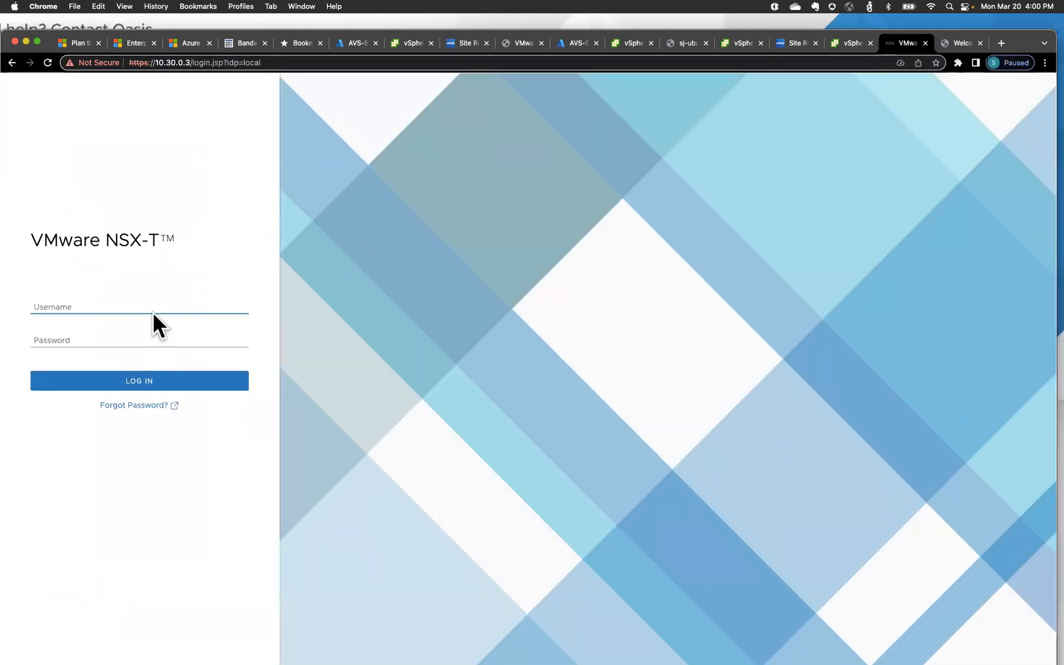
text(admin)
key(Tab)
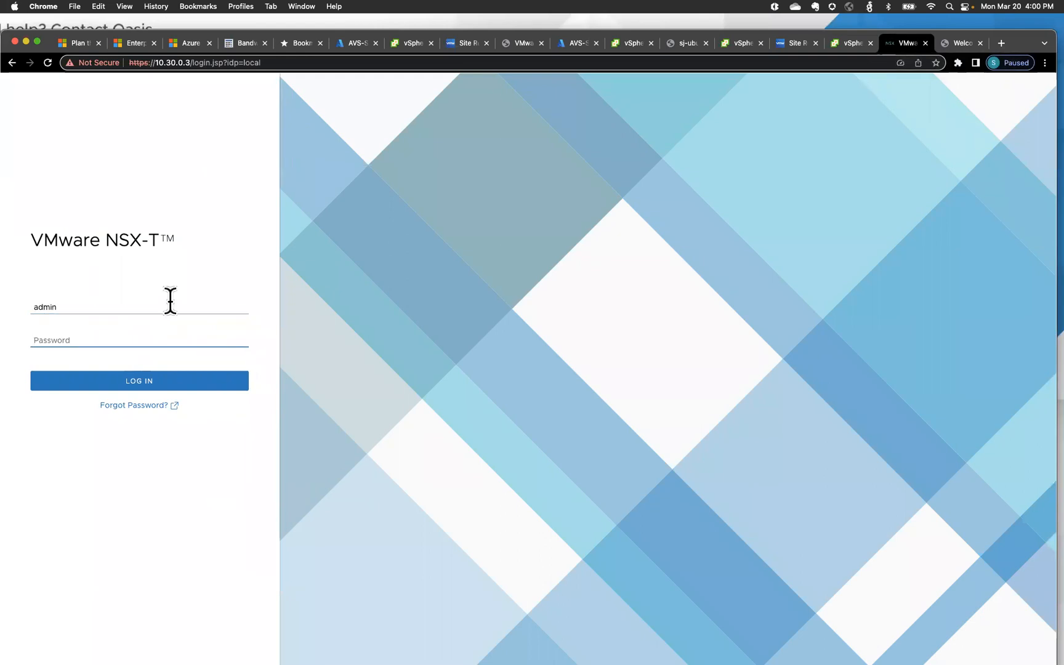
drag(1012, 35, 1023, 61)
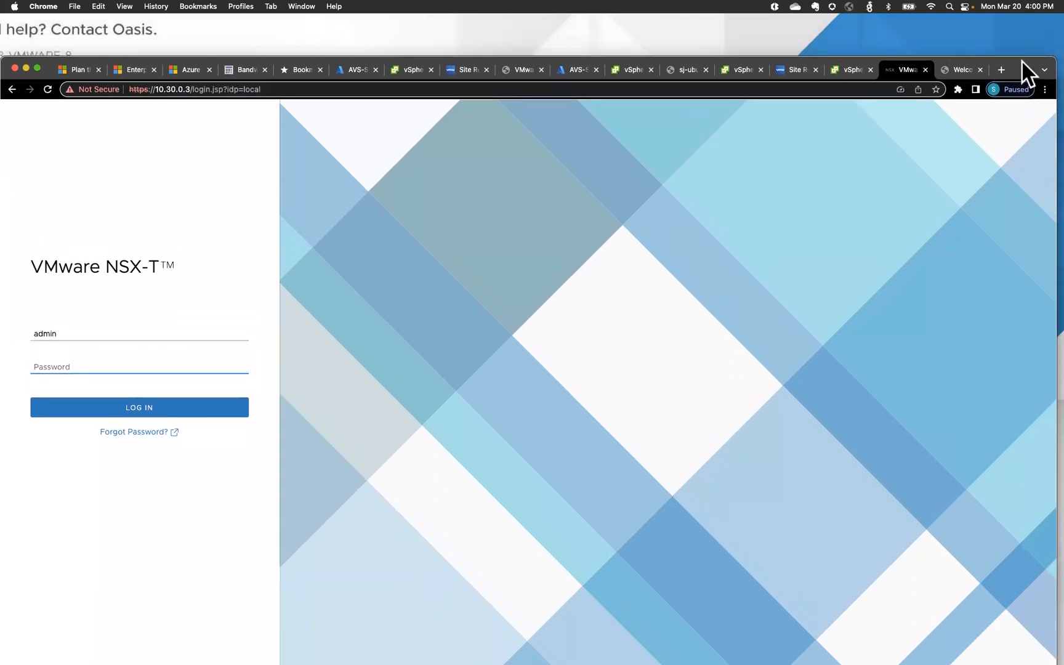
click(577, 71)
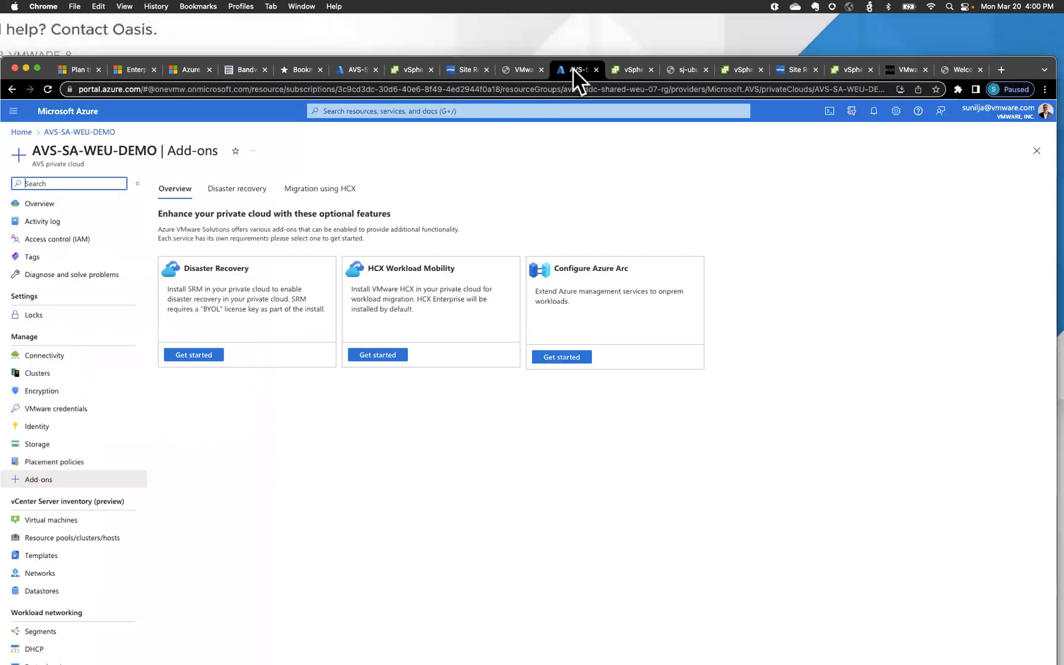
- Copy the NSX-T Manager password from AVS-SA-WEU-DEMO's VMware credentials in Azure
click(80, 410)
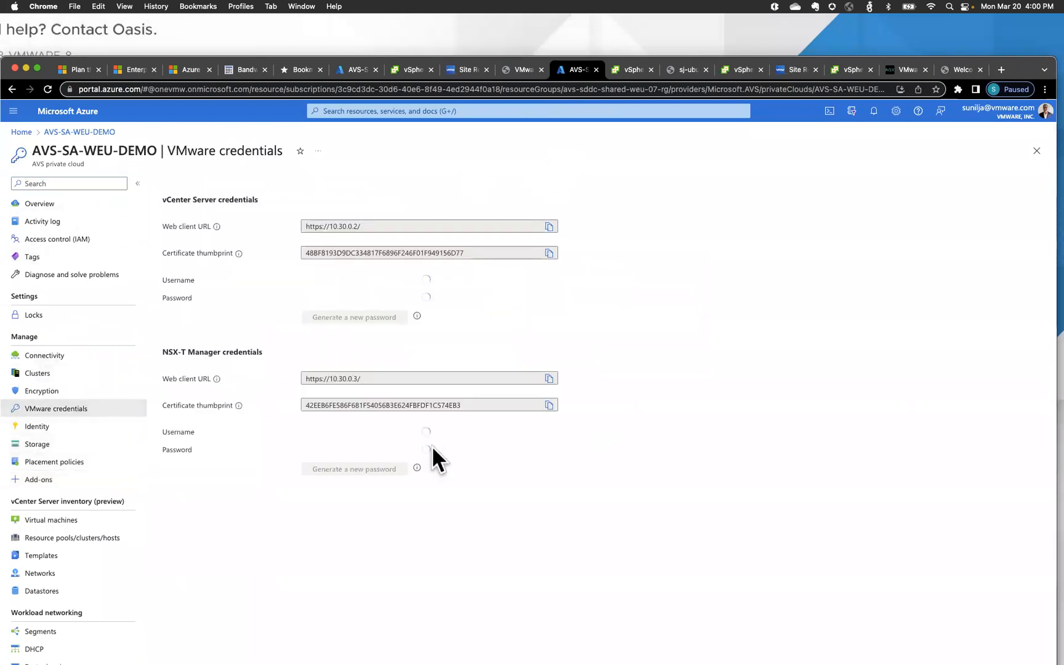
click(549, 476)
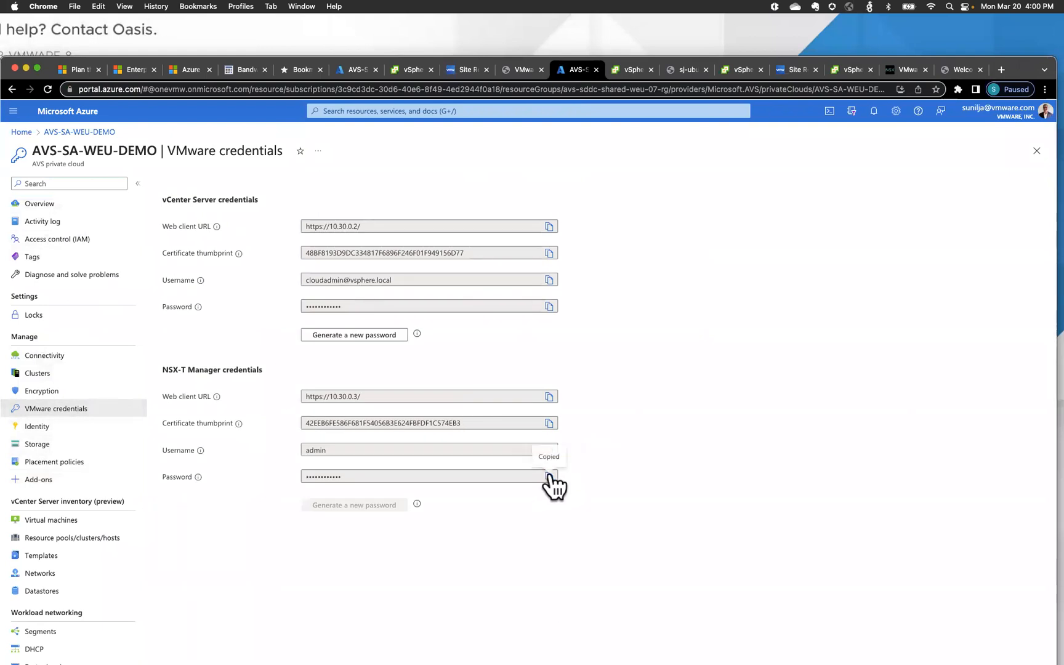
click(908, 69)
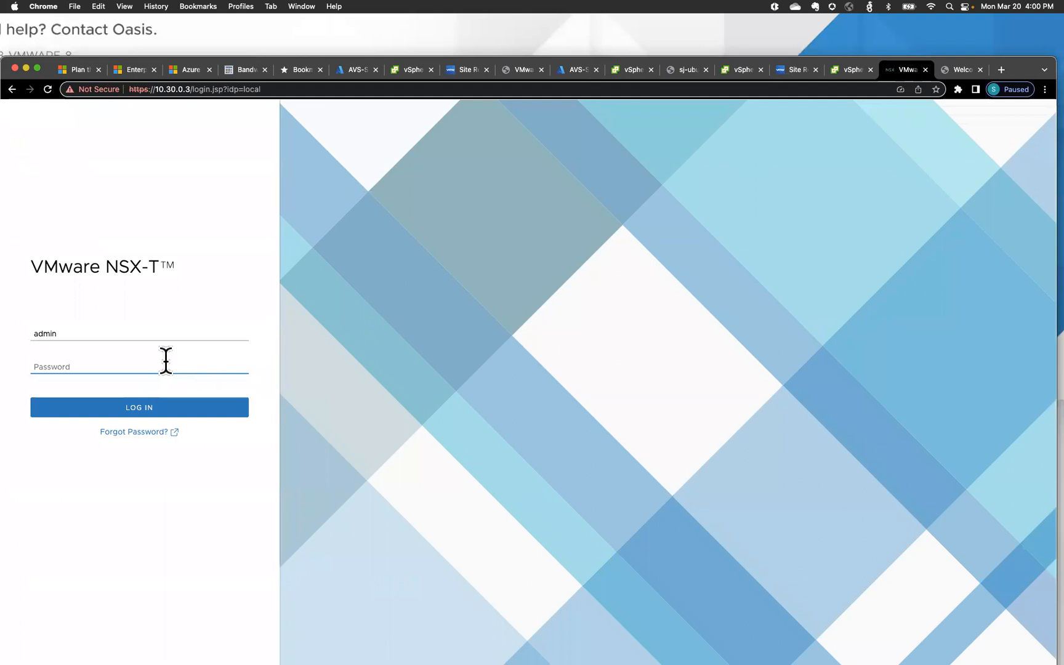
- Log in to NSX-T Manager with the copied password and open the Segments list
key(super+v)
click(131, 413)
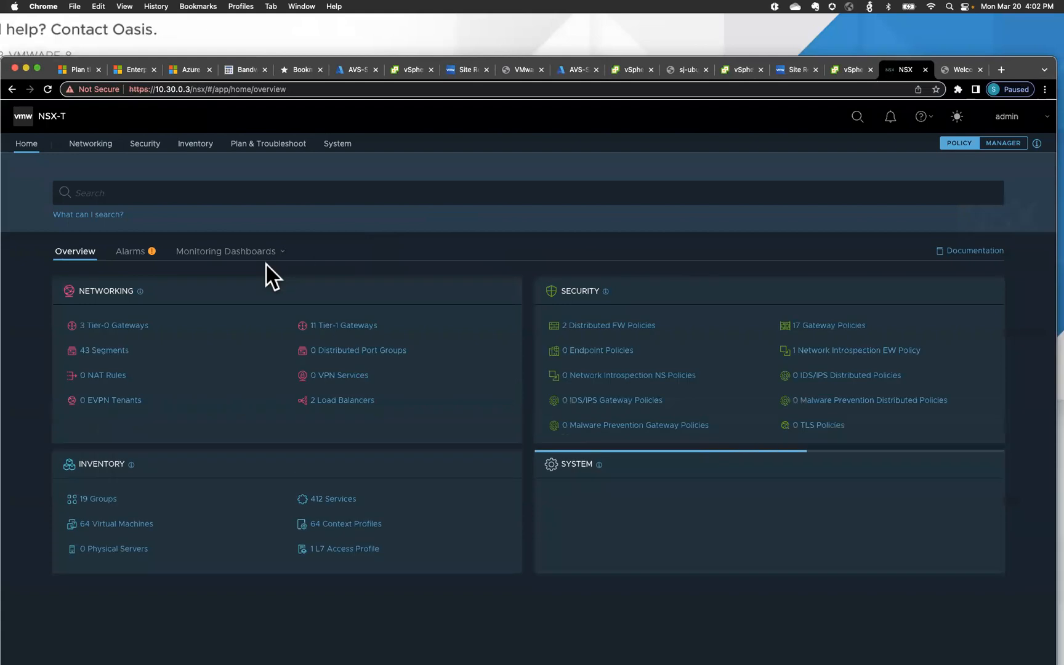
click(104, 351)
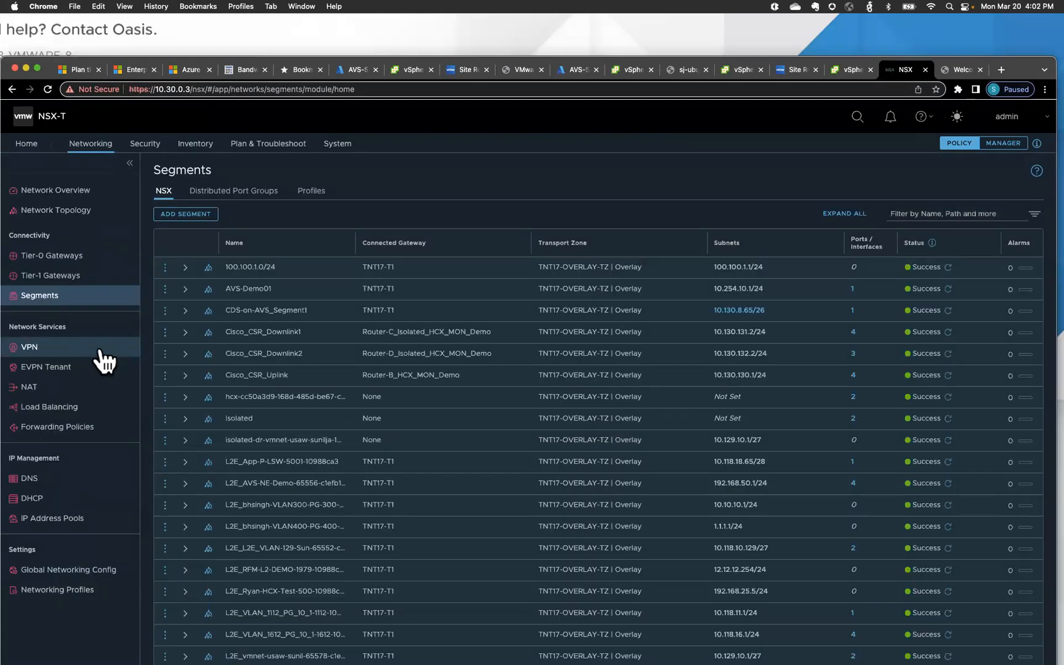
- Verify the L2E_vmnet-usaw-sunil segment (10.129.10.1/27) has gateway connectivity on and 2 attached ports
scroll(331, 471, down, 2)
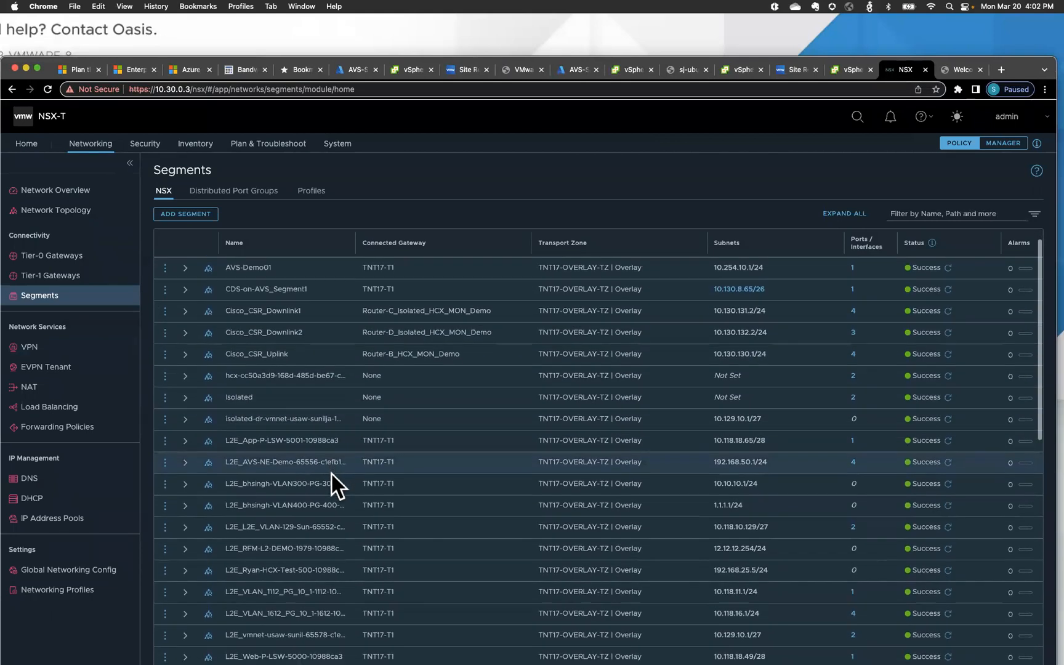
scroll(331, 471, down, 3)
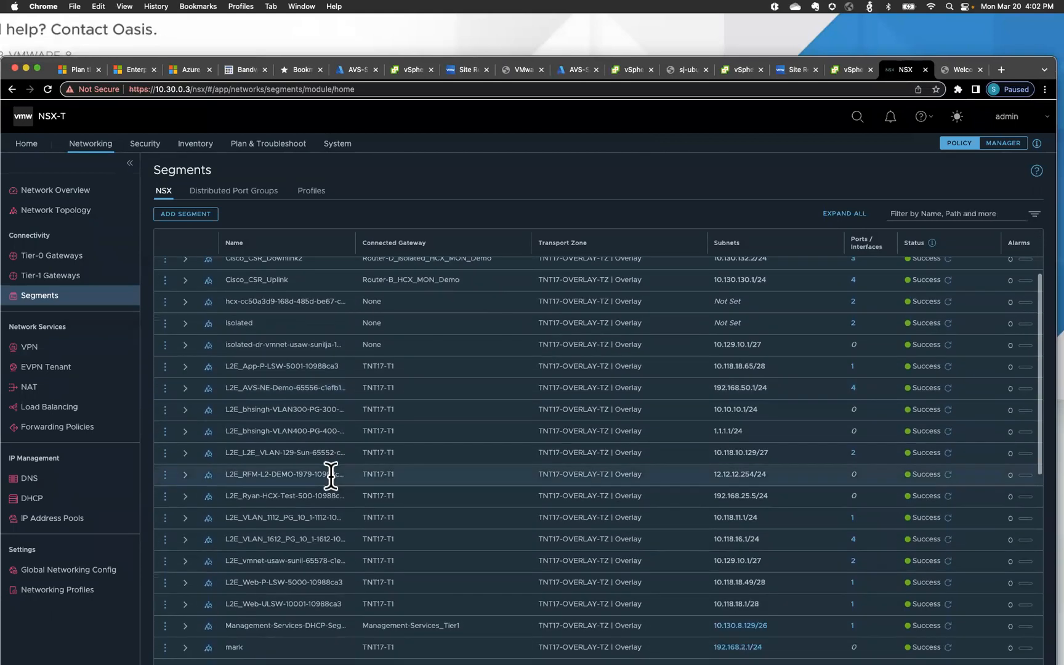
click(185, 560)
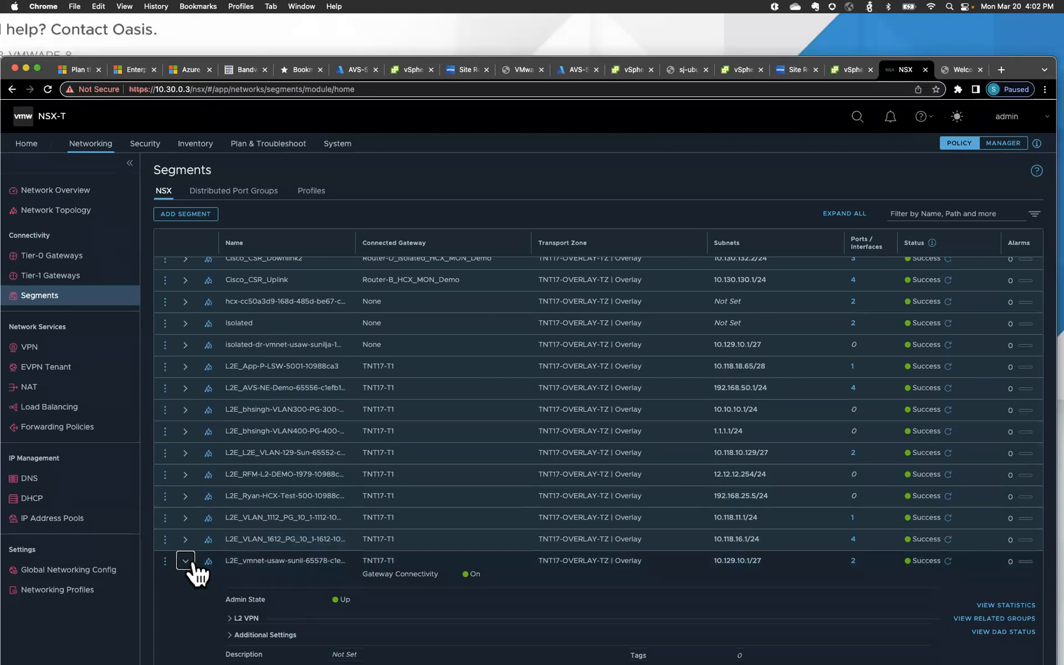
scroll(370, 610, down, 3)
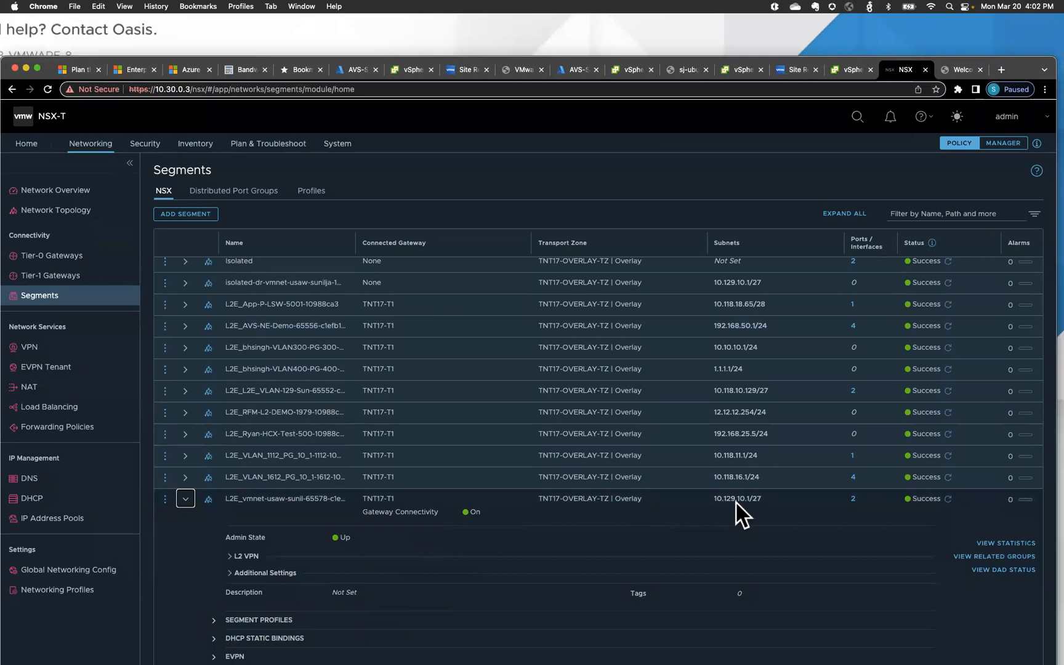
click(853, 500)
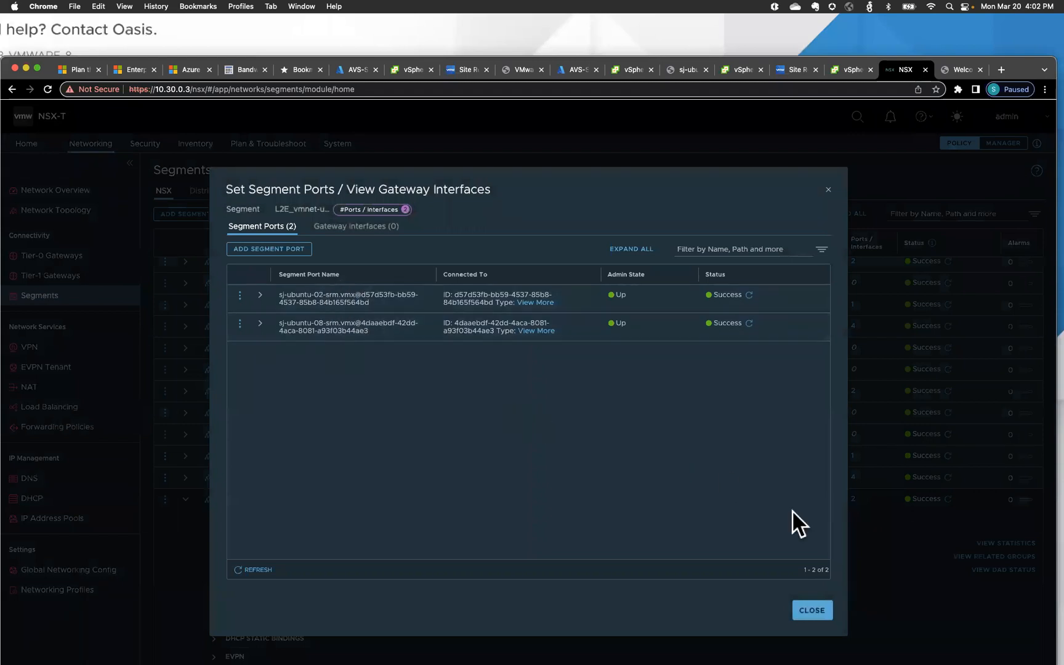
click(811, 611)
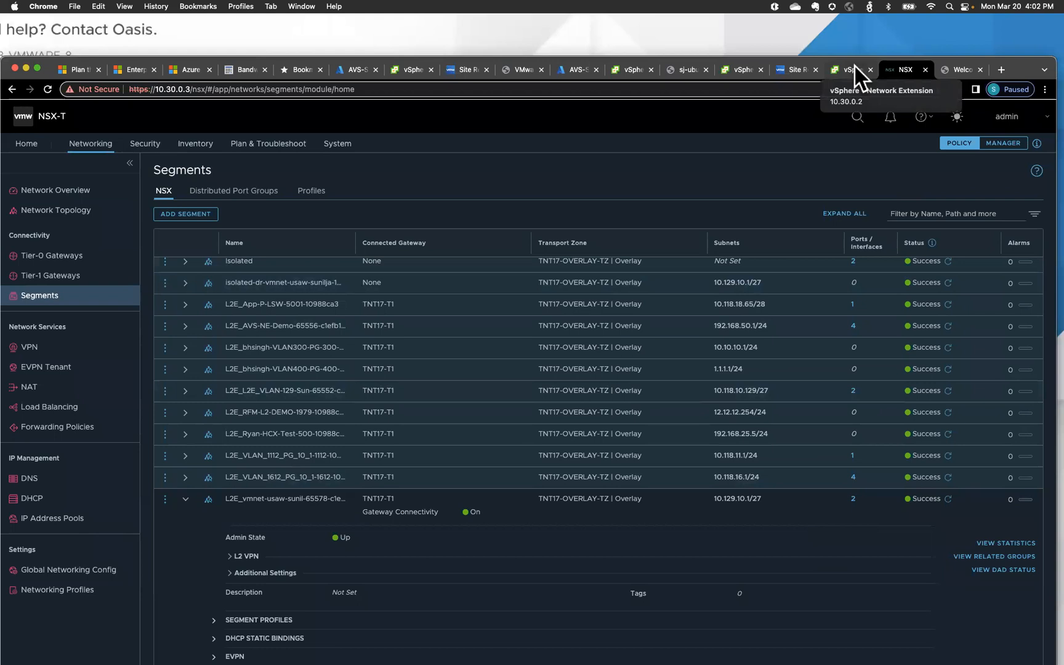
- Confirm only two HCX extended networks remain, then show sj-ubuntu-02-srm's summary at 10.129.10.2
click(744, 74)
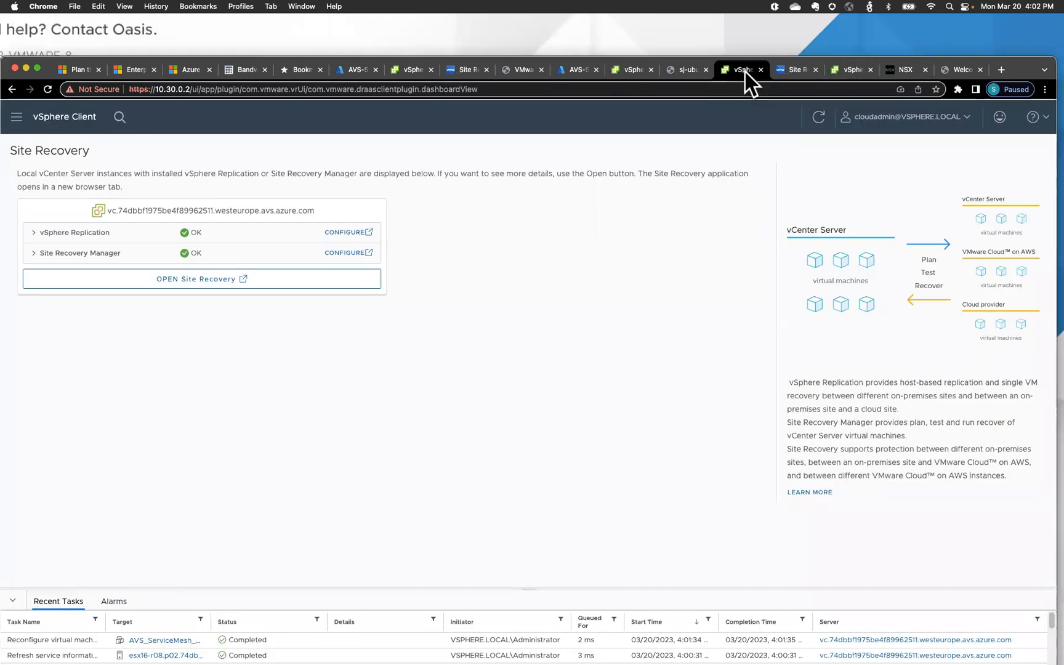
click(853, 69)
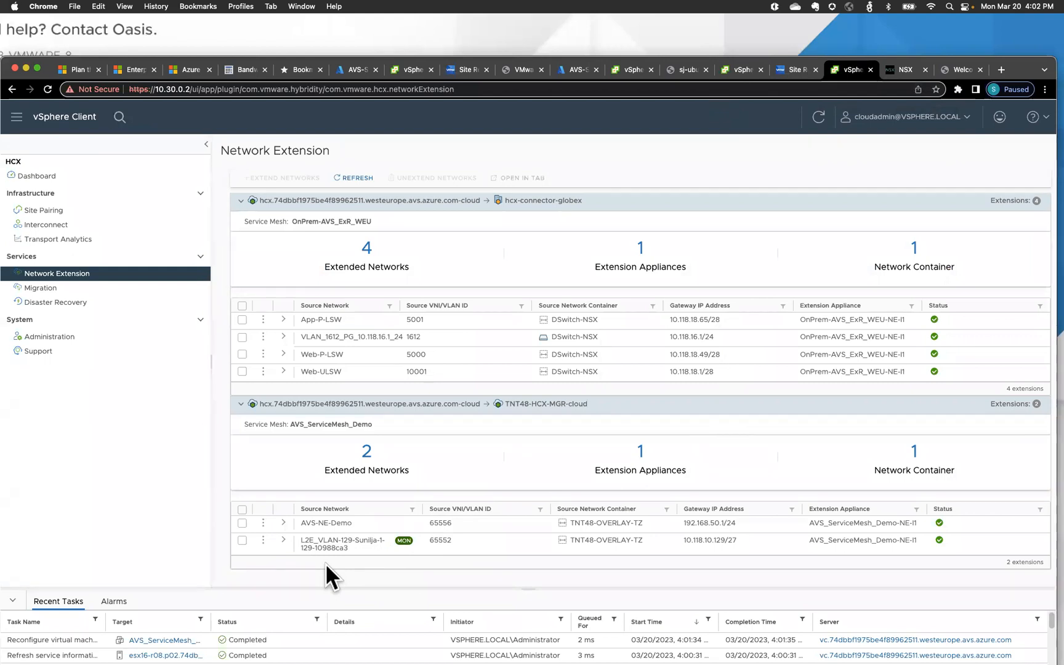
click(900, 71)
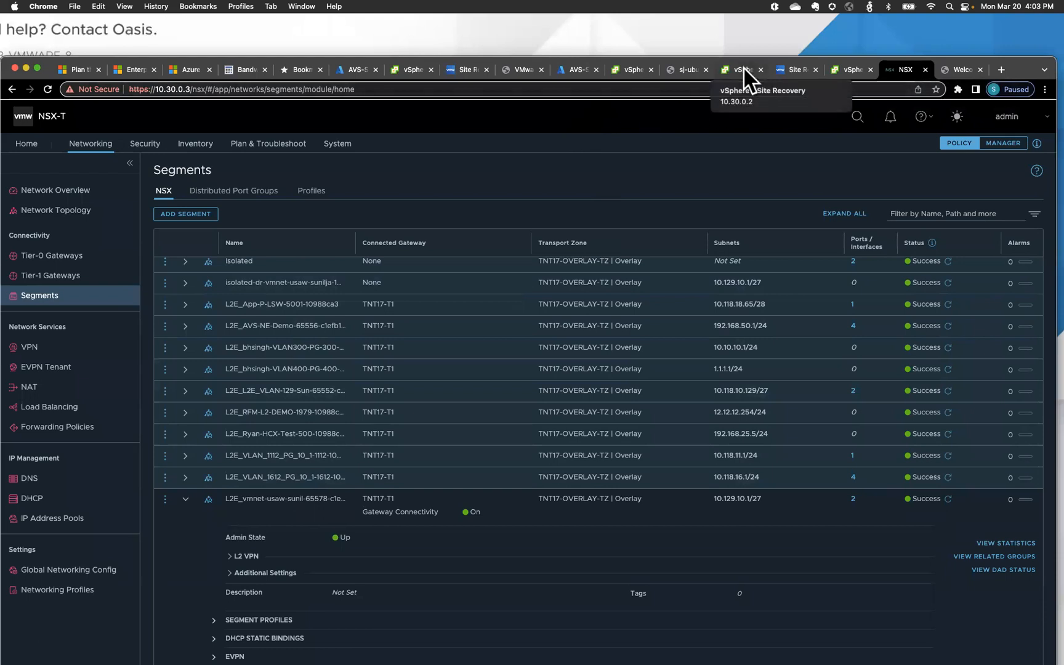
click(847, 70)
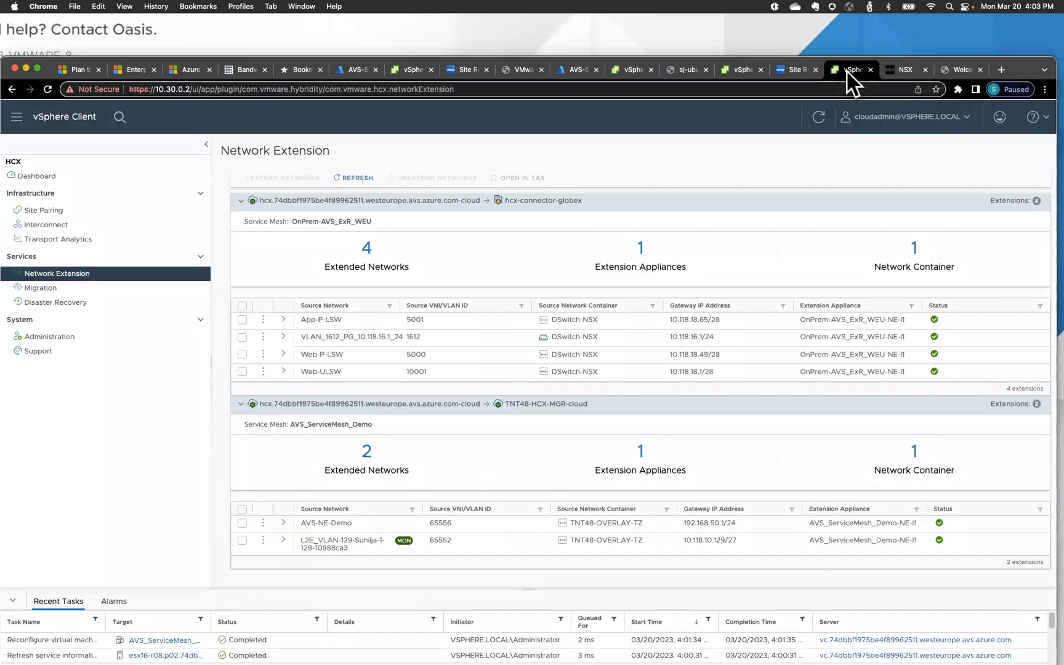
click(739, 77)
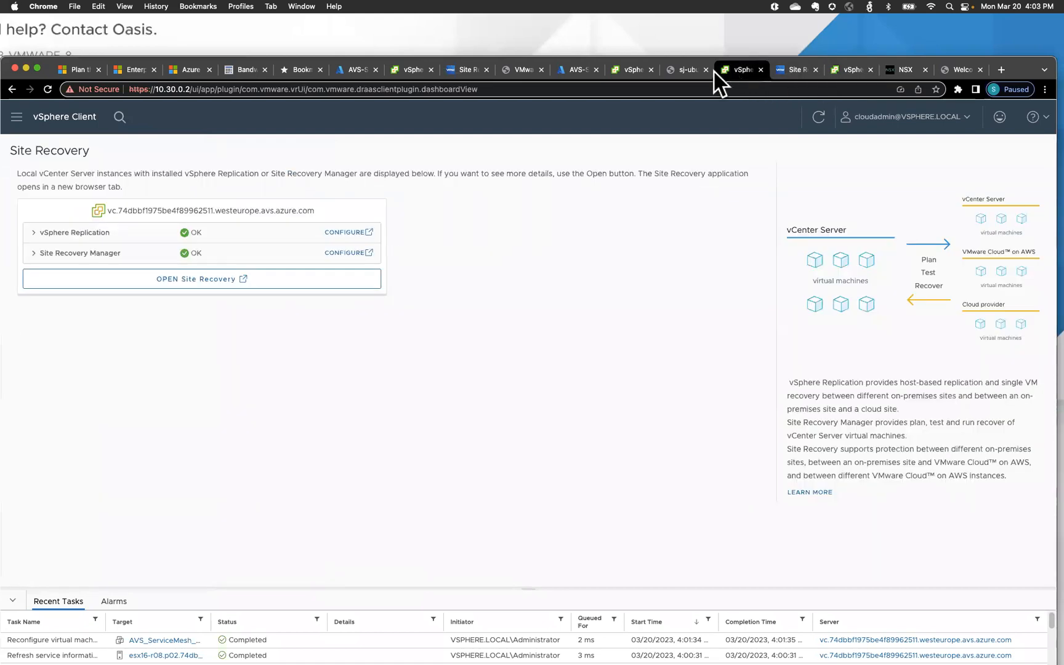
click(632, 71)
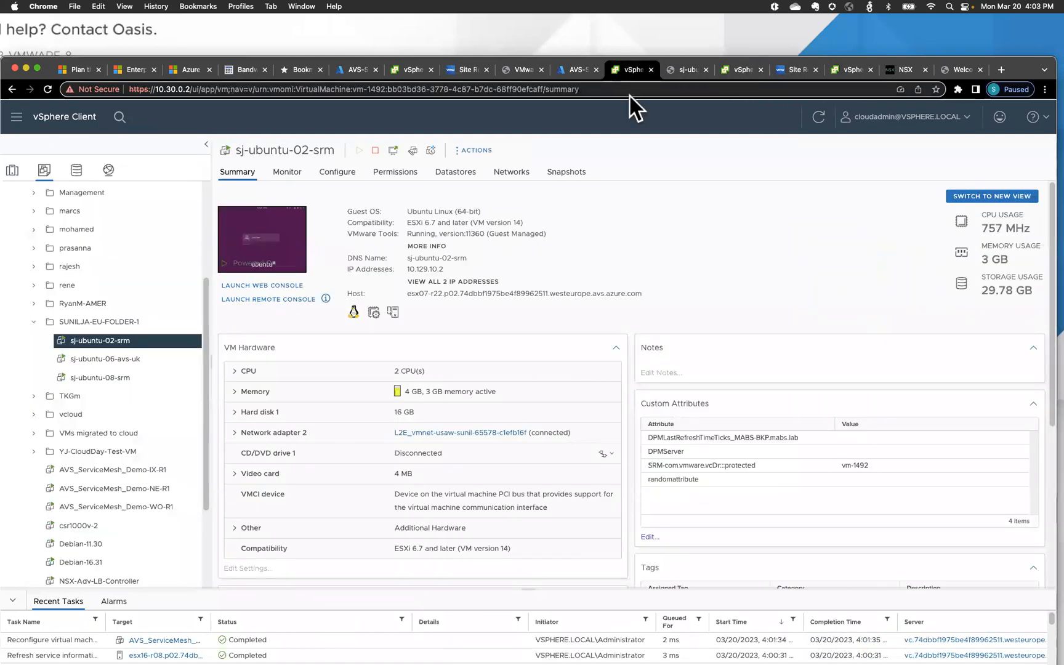